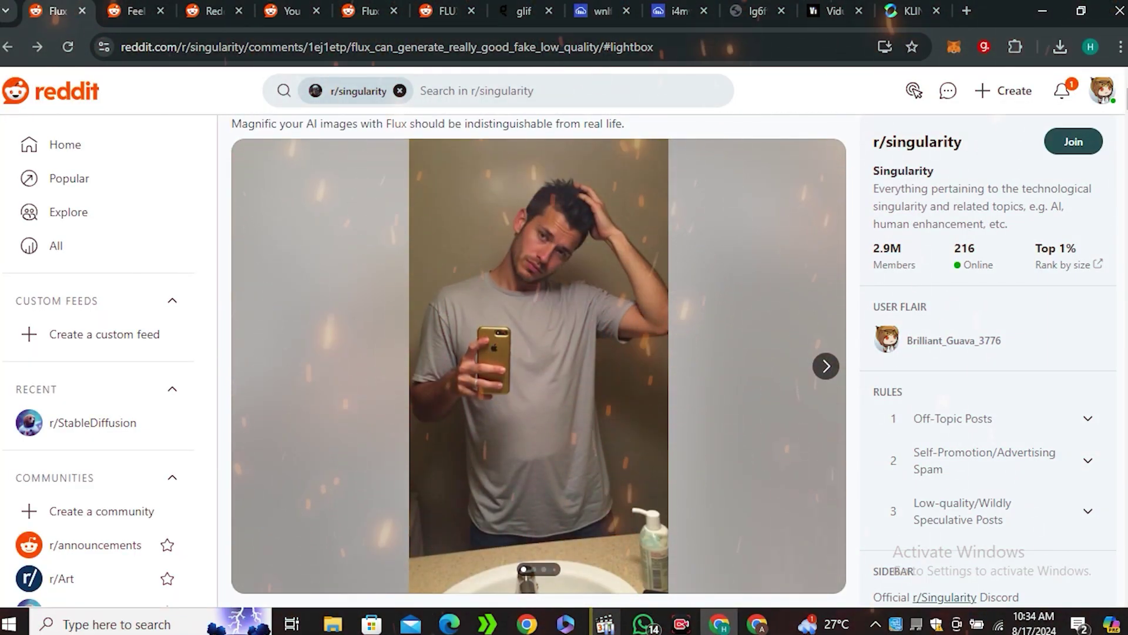
- Browse through the mirror-selfie images in the r/singularity post's gallery about Flux realism
left_click(826, 365)
left_click(826, 365)
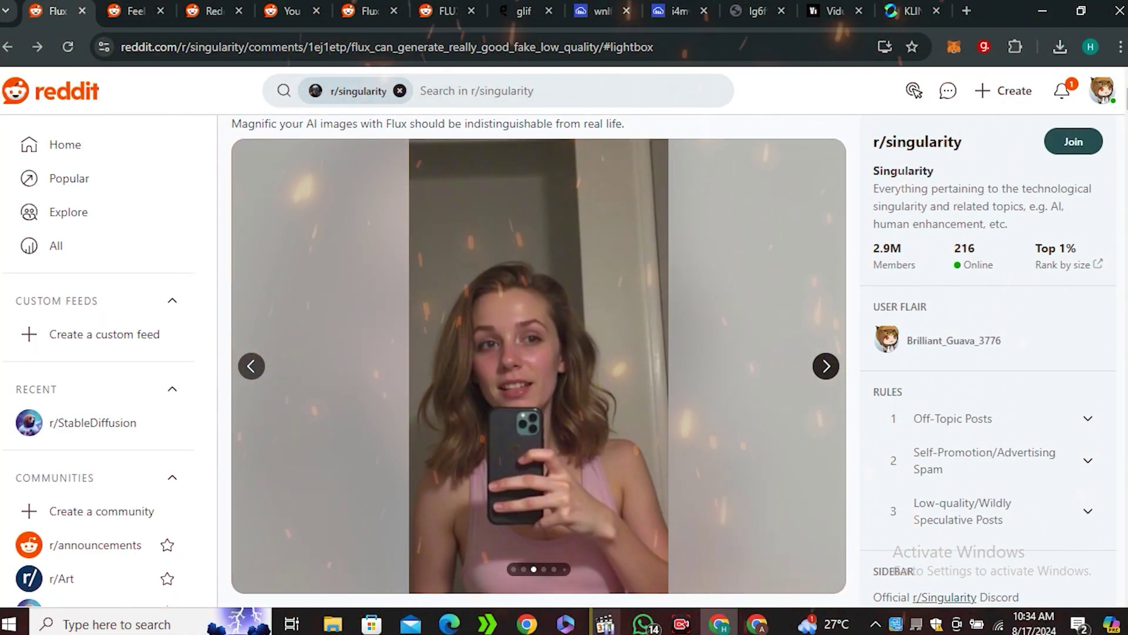
key("Right")
key("Right")
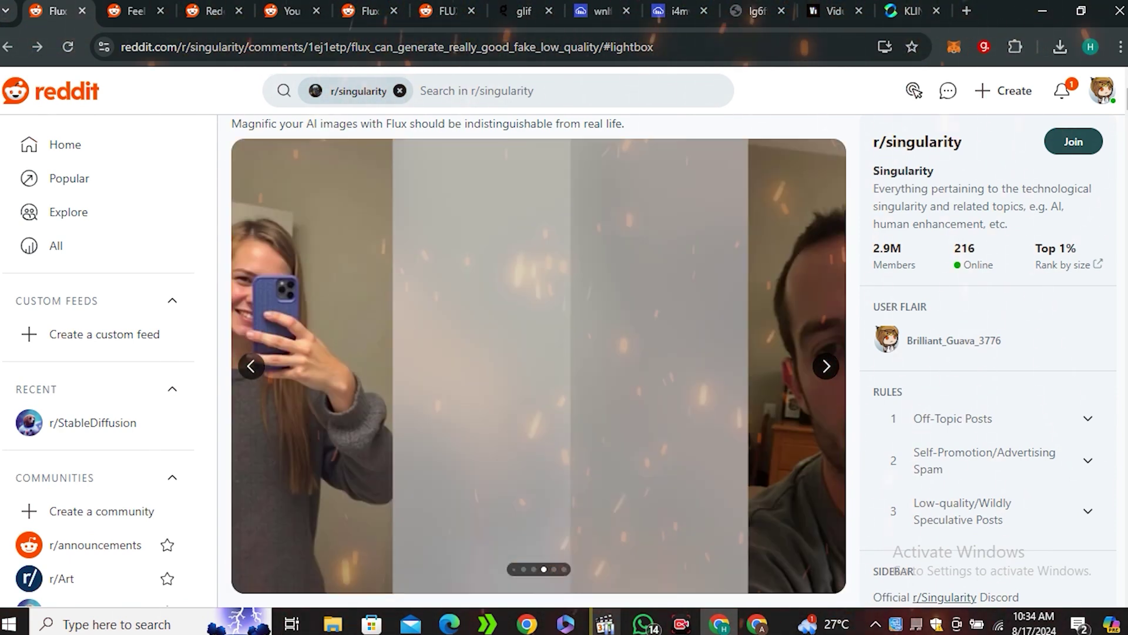
key("Right")
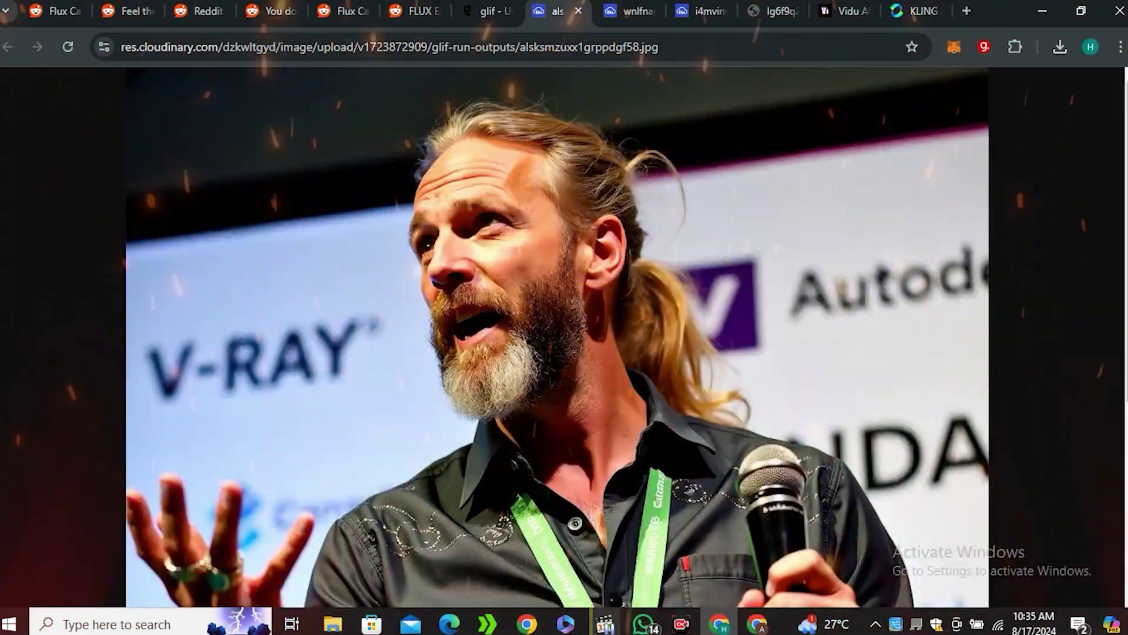
- Switch to the Glif editor and review the image1 block's prompt, image generation model options and advanced controls
left_click(557, 337)
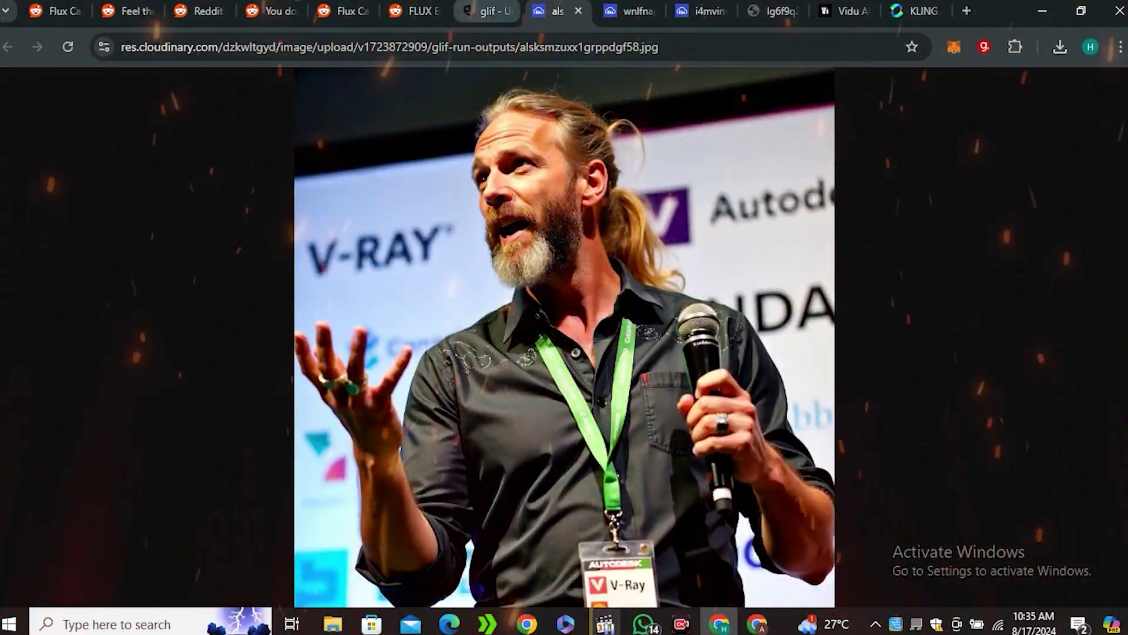
left_click(483, 12)
key("Escape")
scroll(565, 336, "up", 4)
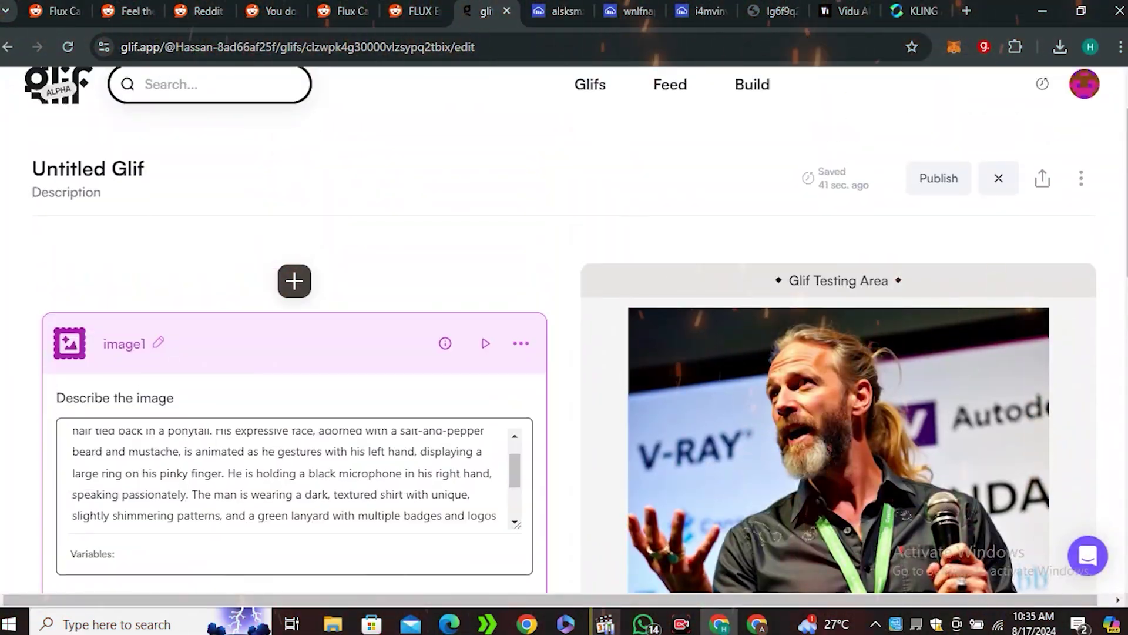
scroll(565, 337, "down", 3)
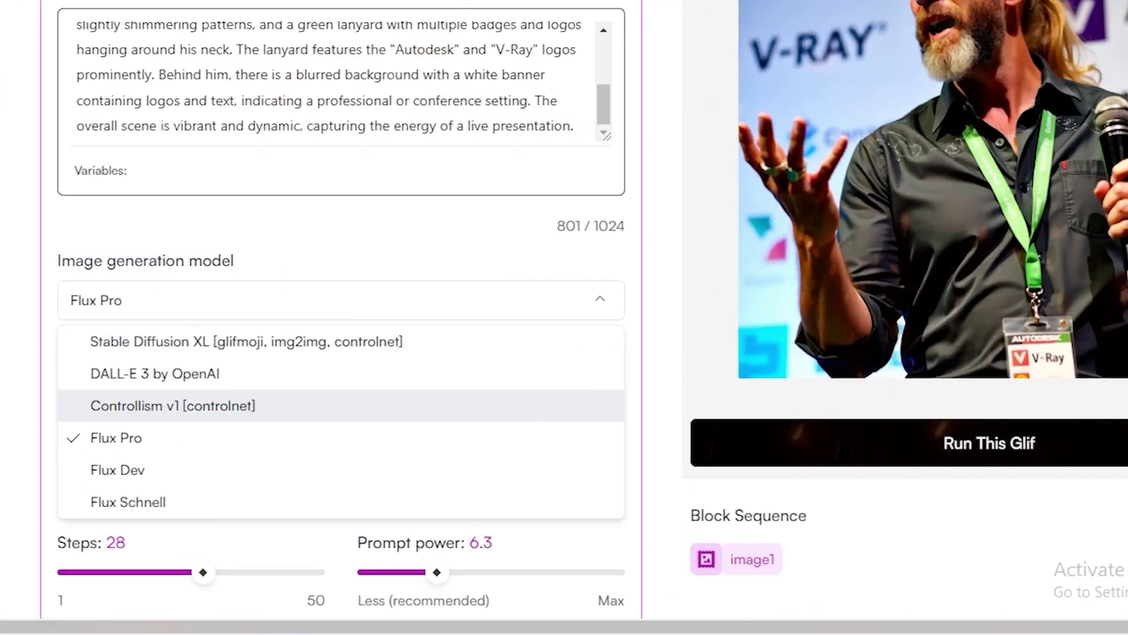
key("Escape")
scroll(565, 336, "down", 3)
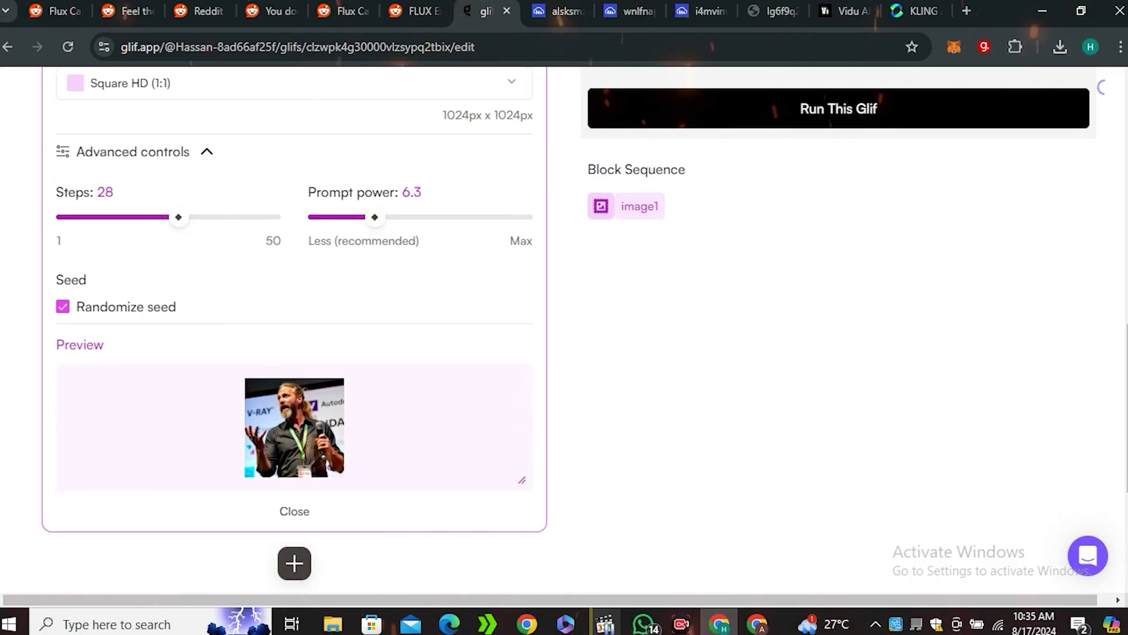
scroll(564, 337, "up", 3)
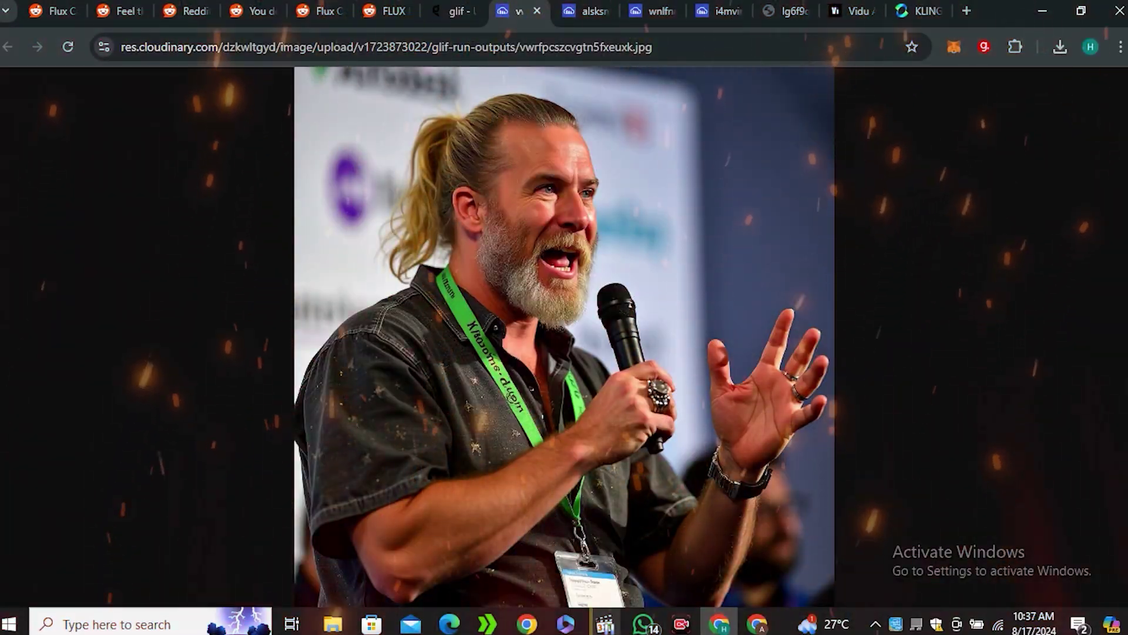
- Enlarge the generated image of the ponytailed man holding a microphone and inspect its details
left_click(663, 447)
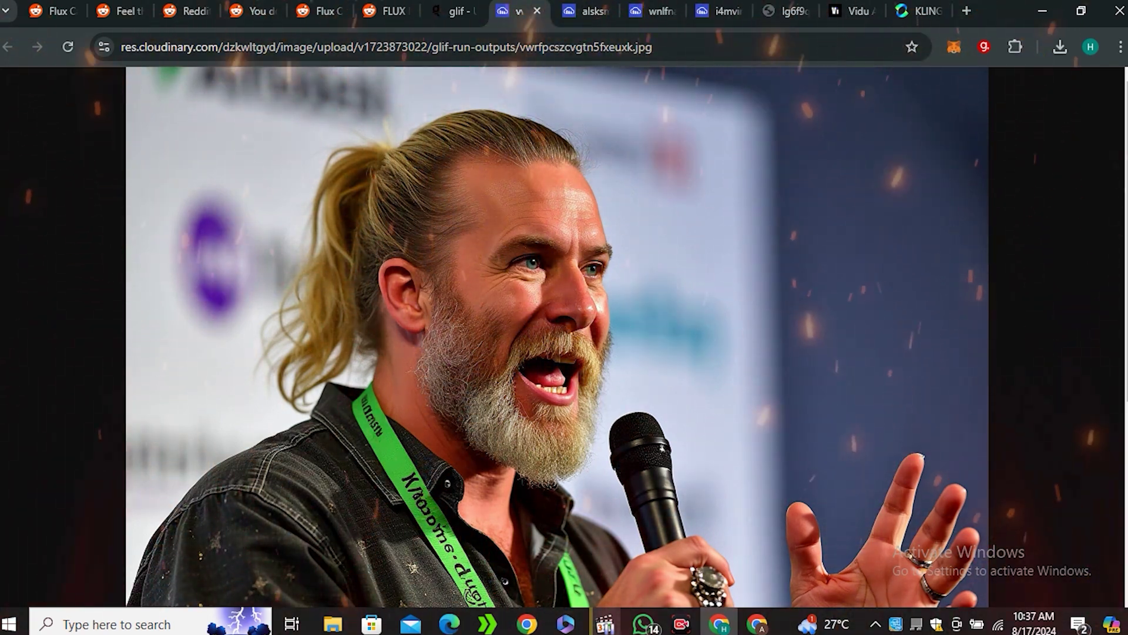
scroll(557, 335, "down", 3)
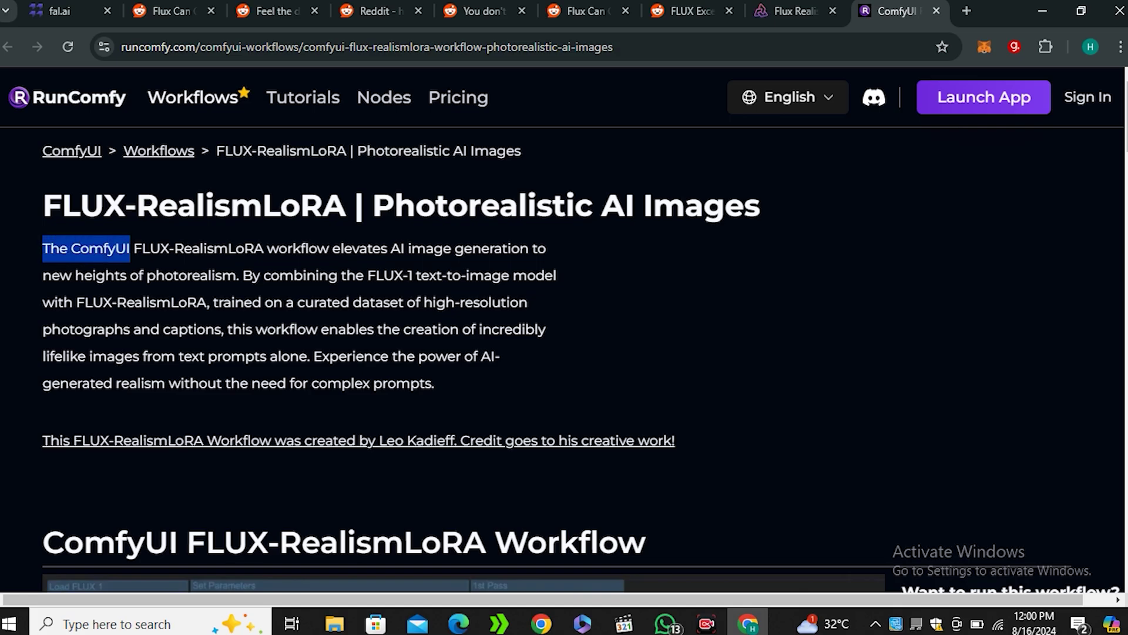
- Read the FLUX-RealismLoRA introduction on the RunComfy page and examine its example images and ComfyUI workflow graph
left_click_drag(184, 248, 222, 276)
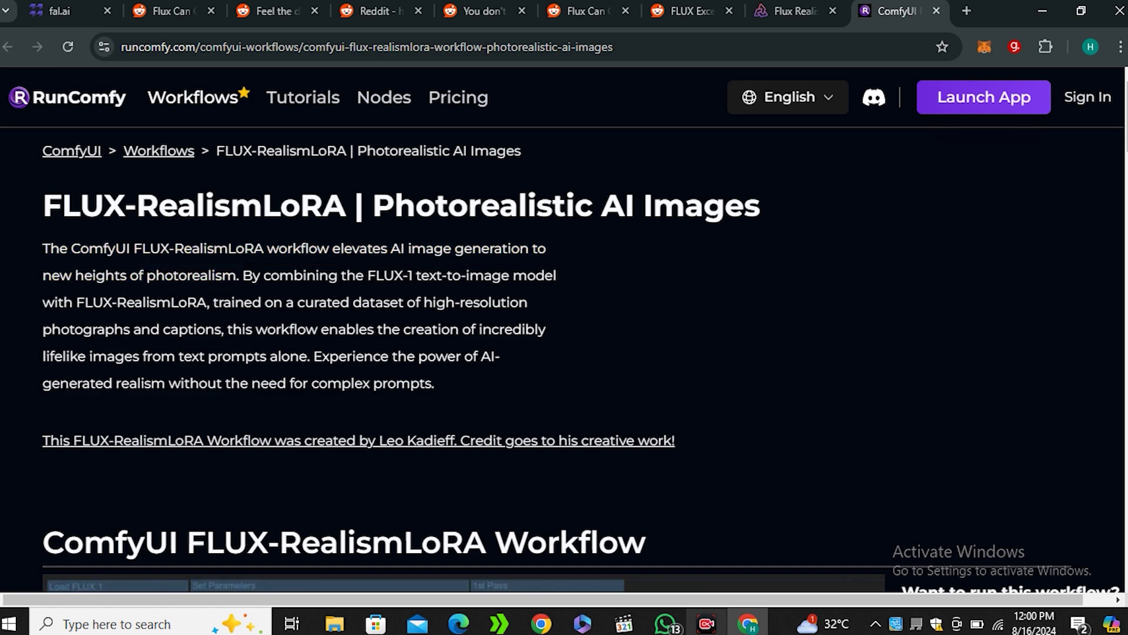
scroll(557, 329, "down", 15)
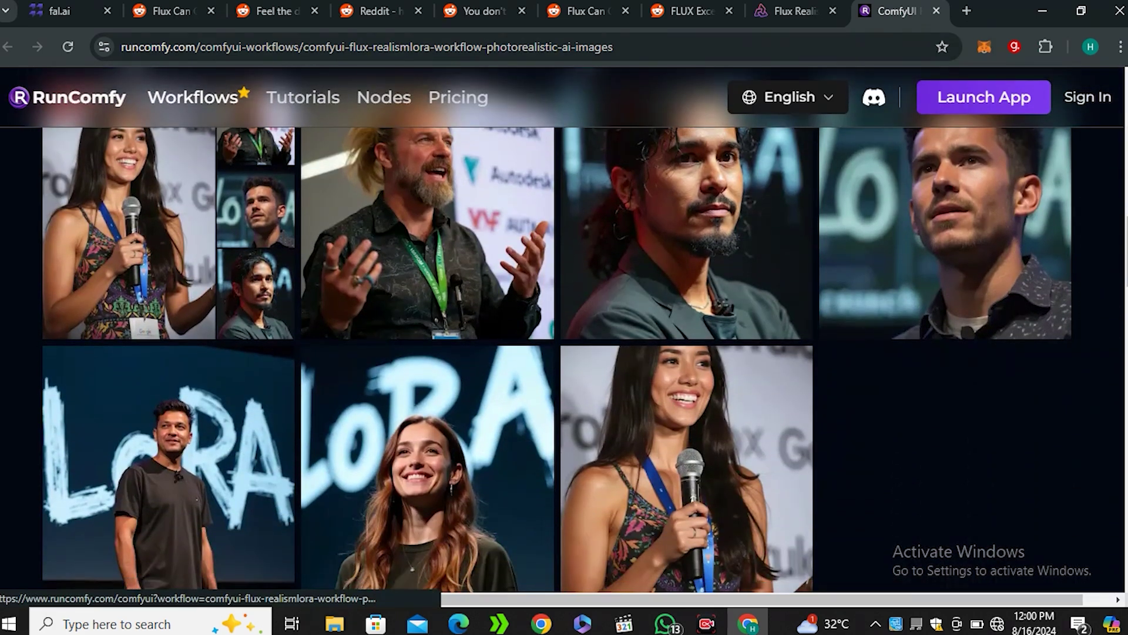
scroll(564, 353, "up", 1)
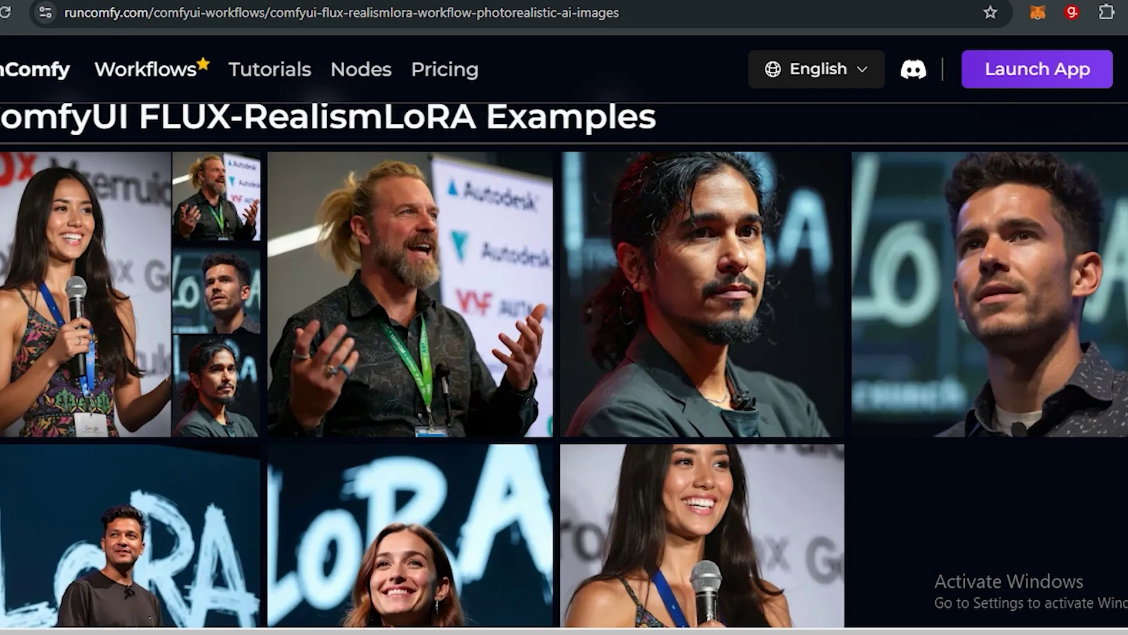
scroll(564, 331, "down", 2)
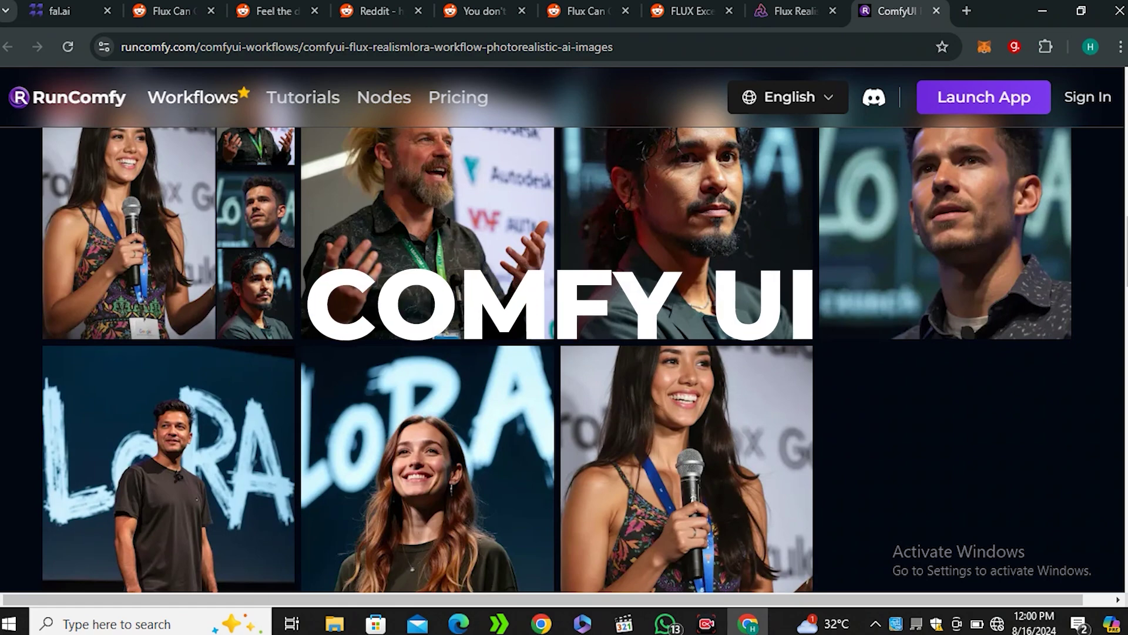
scroll(564, 353, "up", 2)
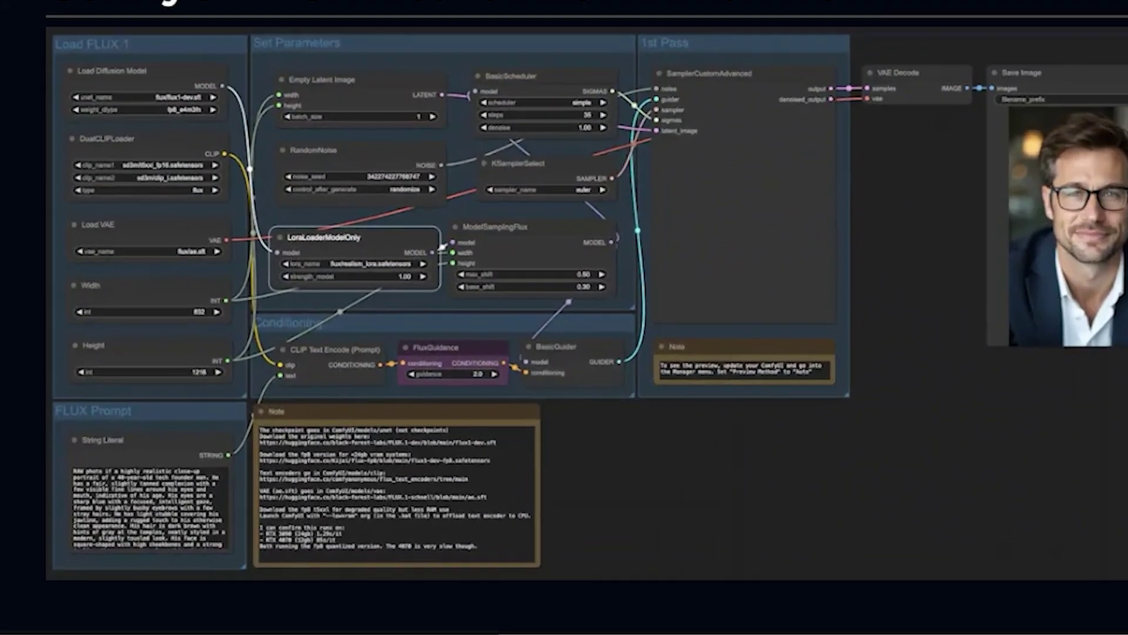
scroll(564, 329, "up", 2)
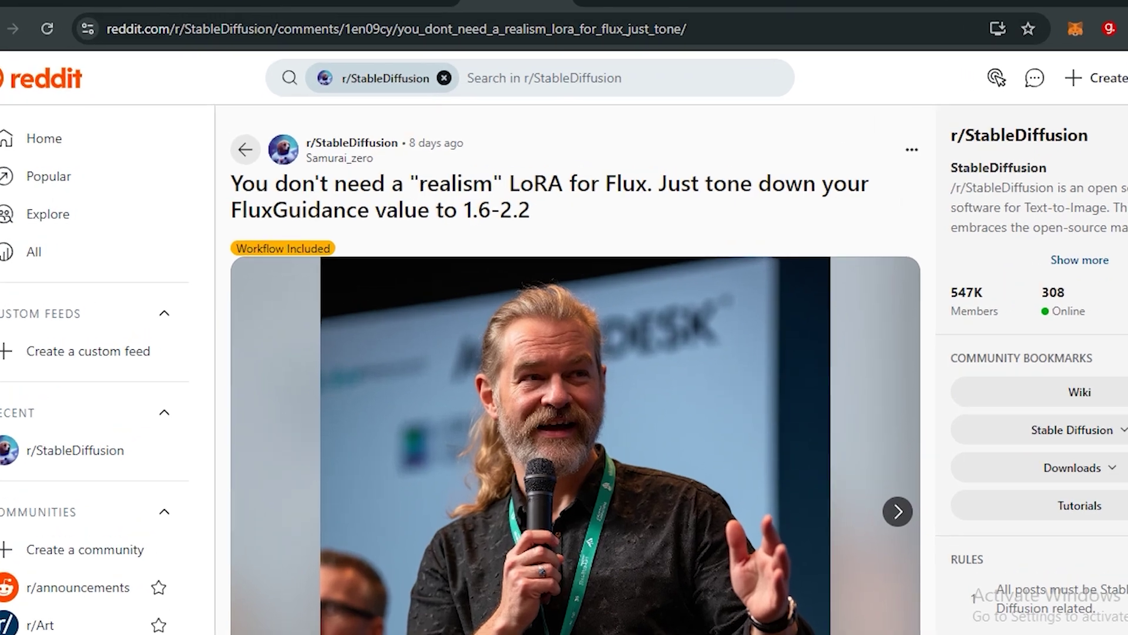
- Highlight and read both sentences of the Reddit post title about the realism LoRA and FluxGuidance value
left_click_drag(232, 184, 592, 184)
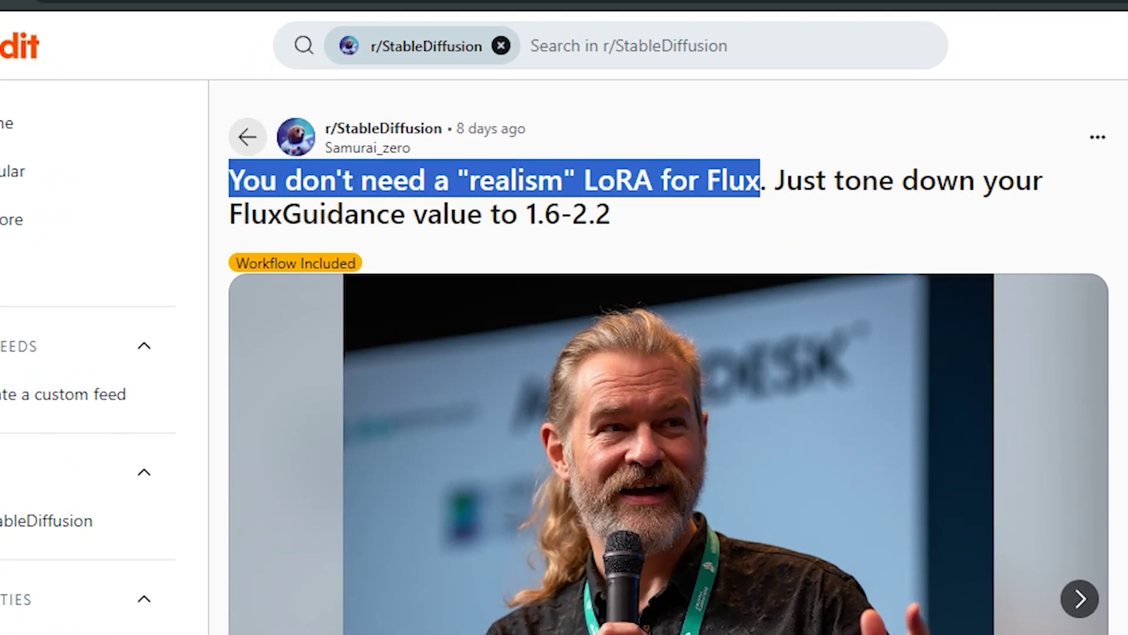
left_click_drag(776, 180, 611, 214)
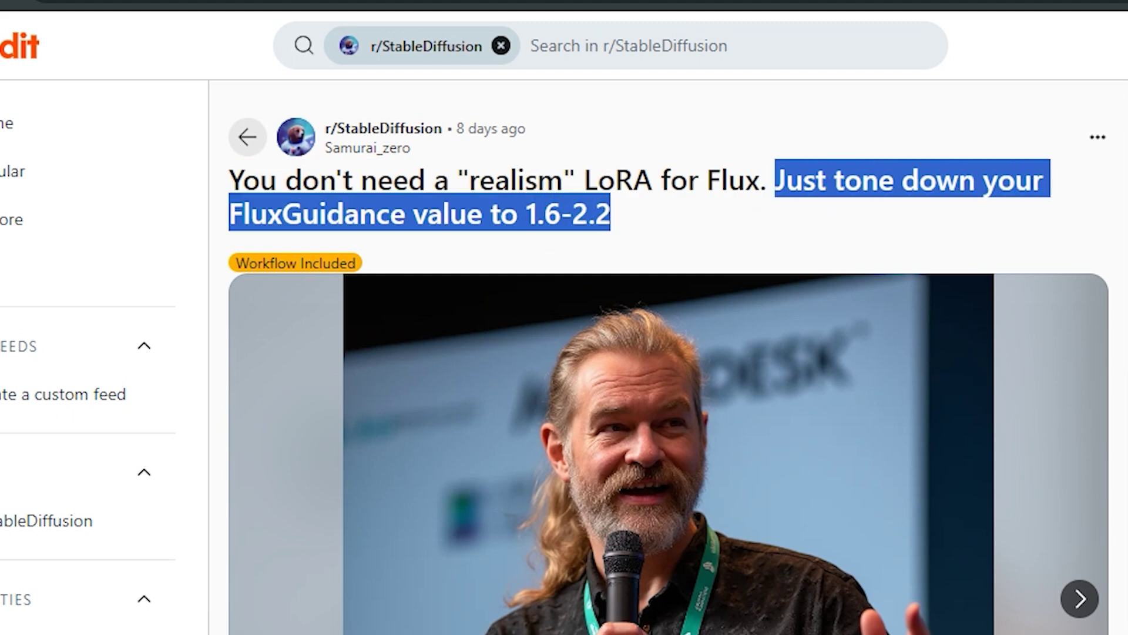
left_click(610, 214)
- Page forward and back through the r/StableDiffusion post's gallery to compare the conference speaker images
scroll(668, 423, "down", 3)
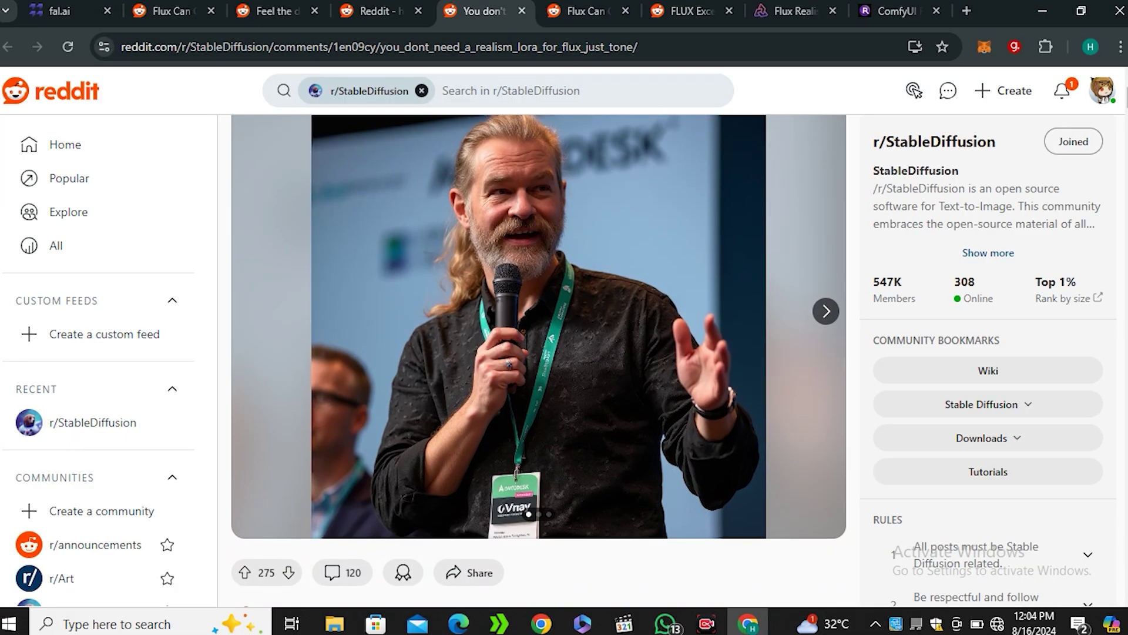
scroll(669, 423, "up", 1)
left_click(826, 393)
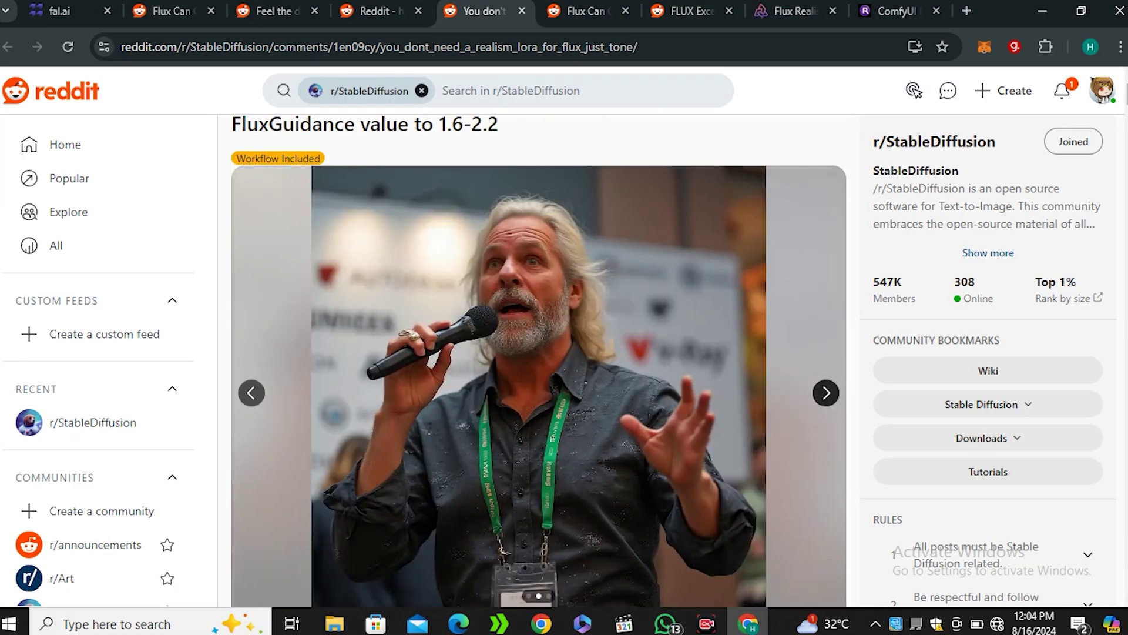
left_click(825, 392)
left_click(251, 392)
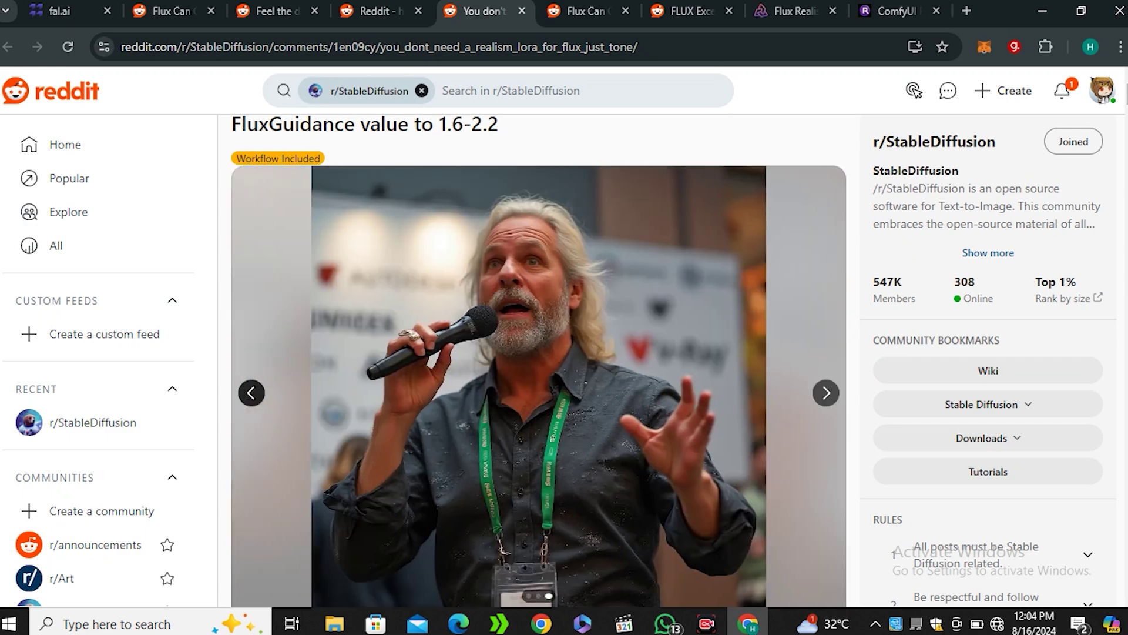
left_click(251, 393)
scroll(251, 393, "down", 1)
scroll(538, 326, "up", 1)
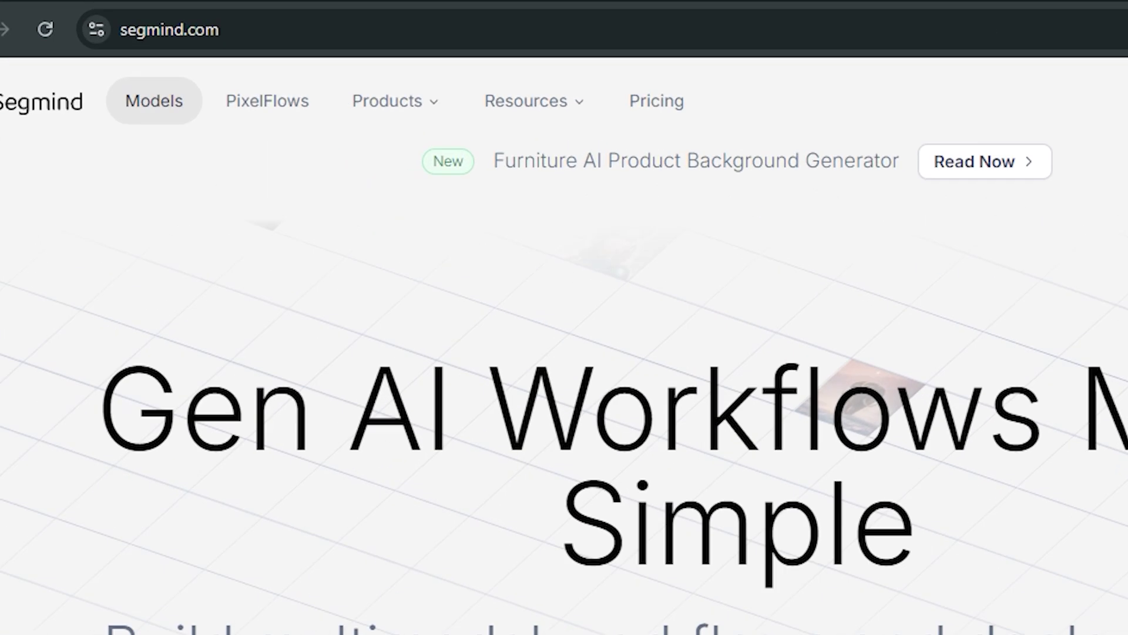
- Open Segmind's Models page and browse the Latest Models catalogue, including the Flux models
left_click(149, 99)
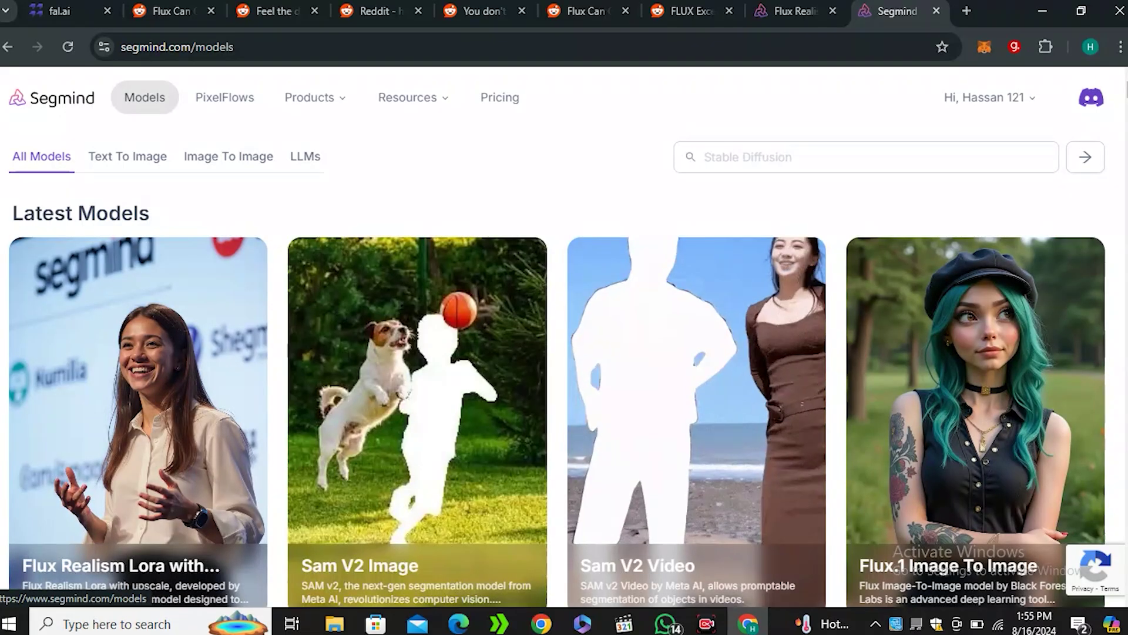
scroll(417, 341, "down", 1)
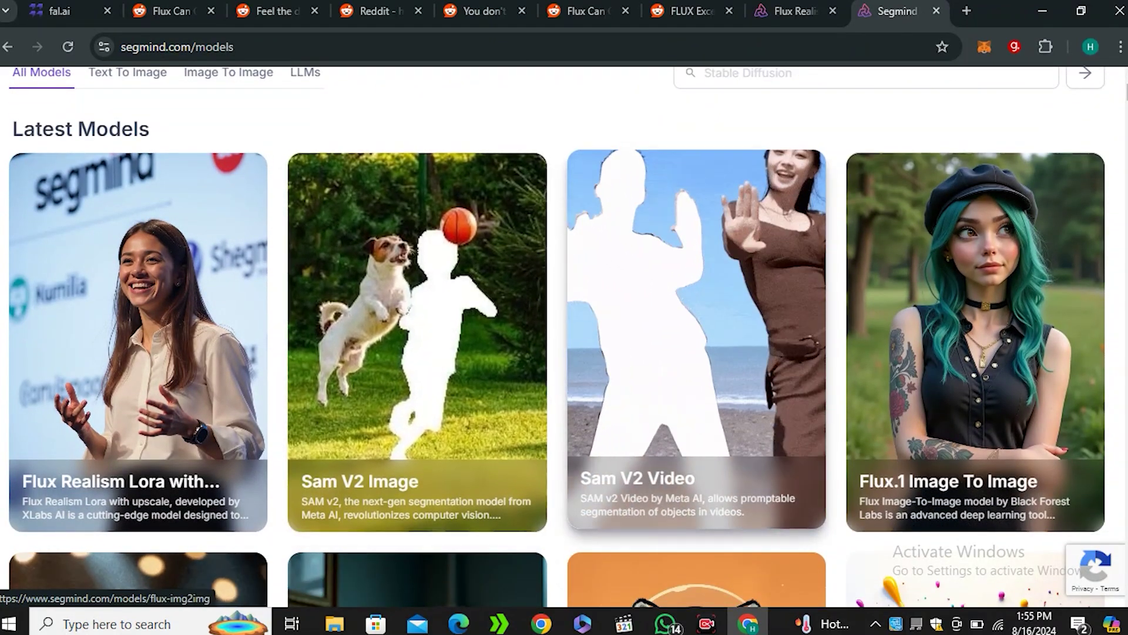
scroll(976, 353, "down", 3)
scroll(696, 353, "down", 5)
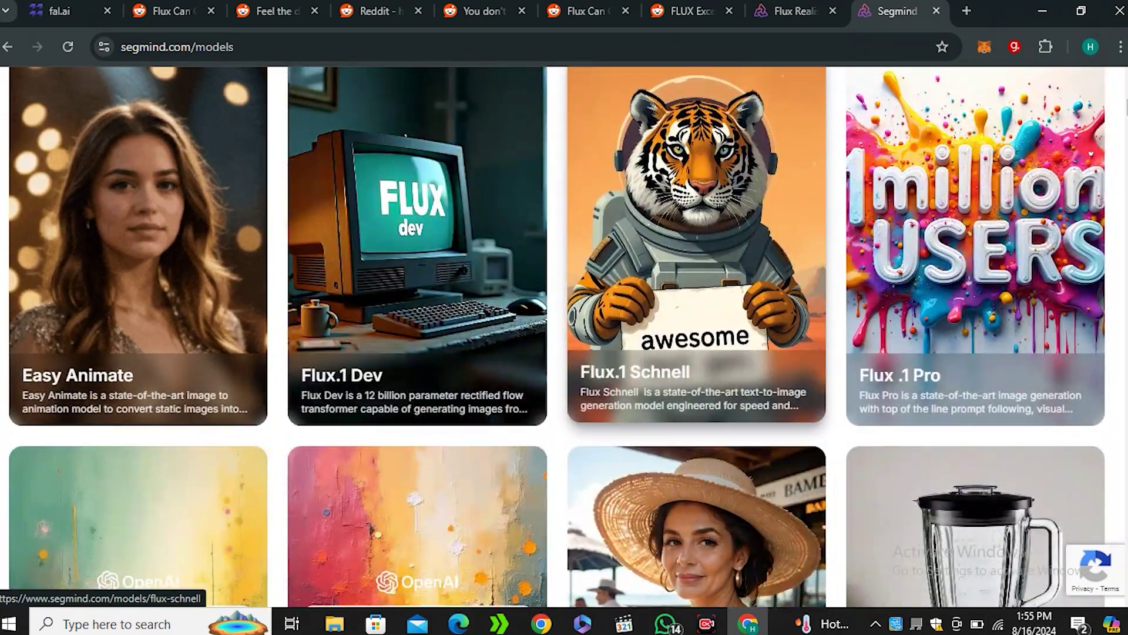
scroll(697, 352, "down", 4)
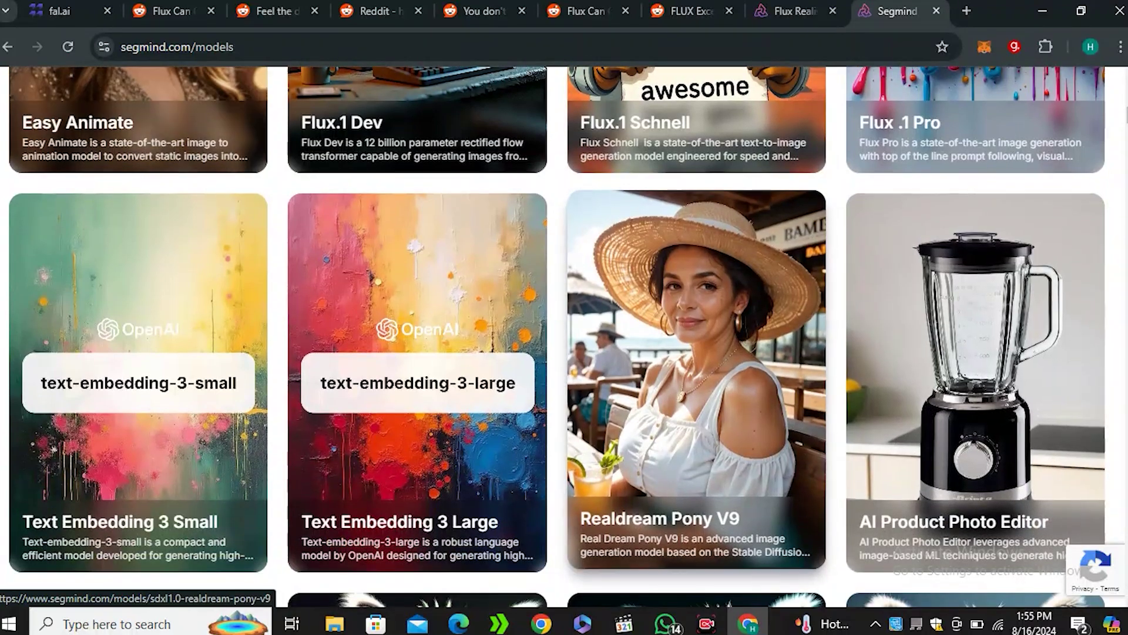
scroll(696, 353, "down", 7)
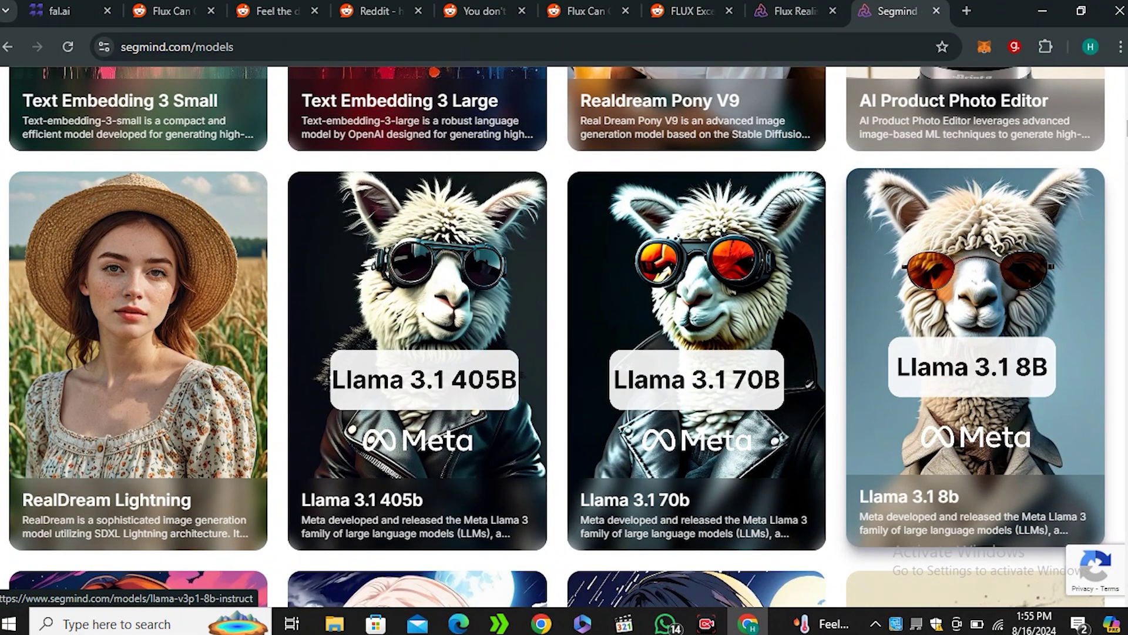
scroll(557, 338, "up", 12)
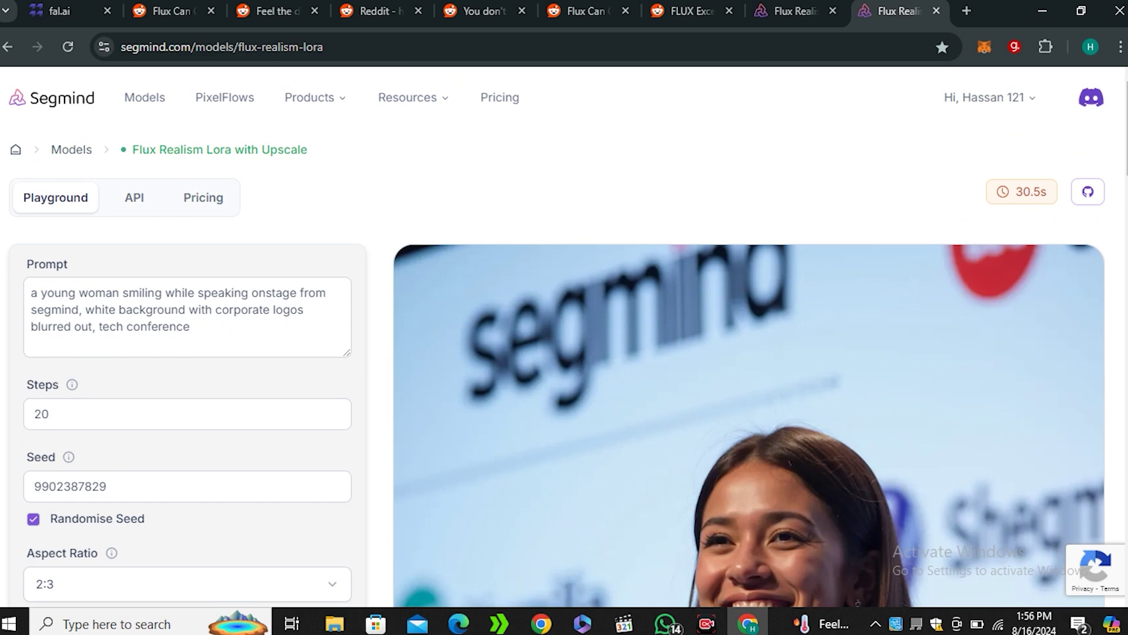
- Review the generation settings and sample image in the Flux Realism Lora with Upscale playground
scroll(556, 336, "down", 4)
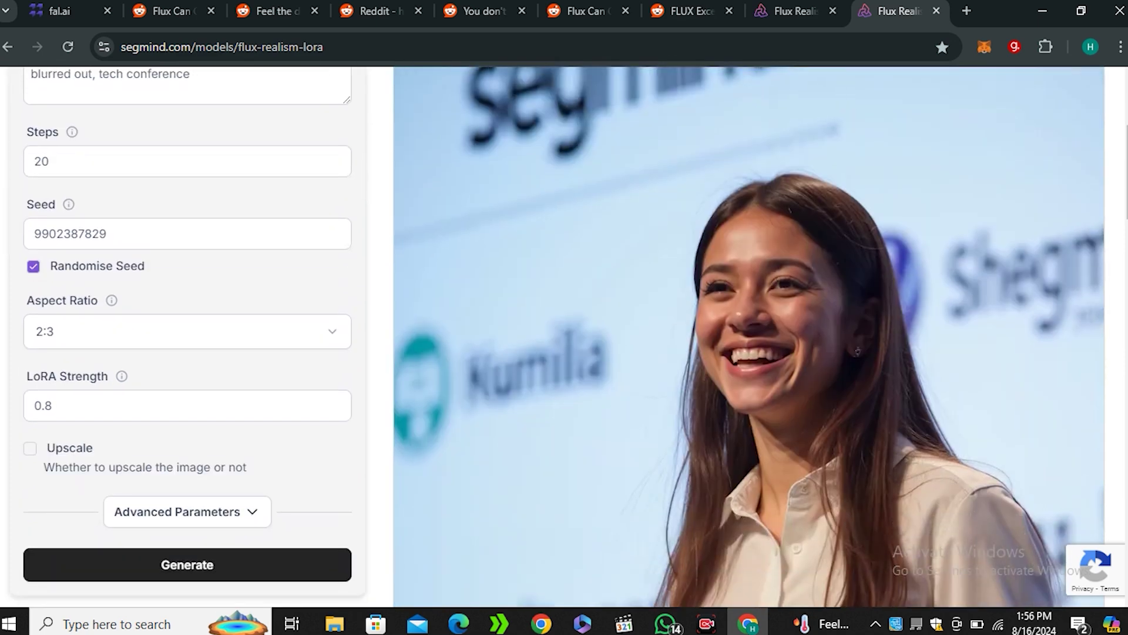
scroll(556, 336, "down", 3)
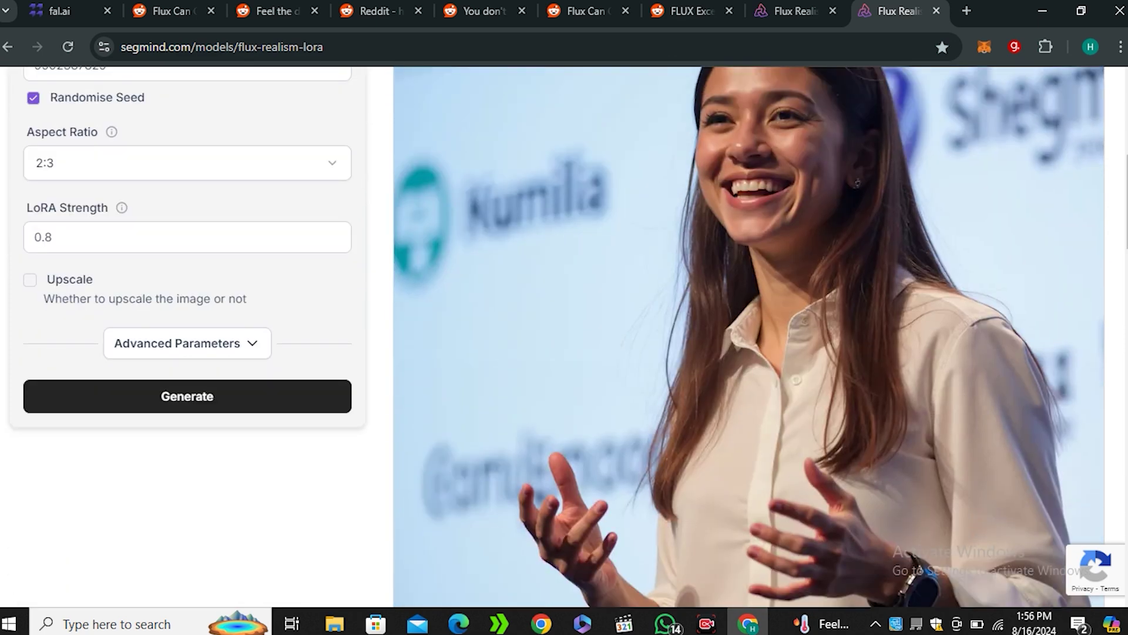
scroll(556, 337, "up", 7)
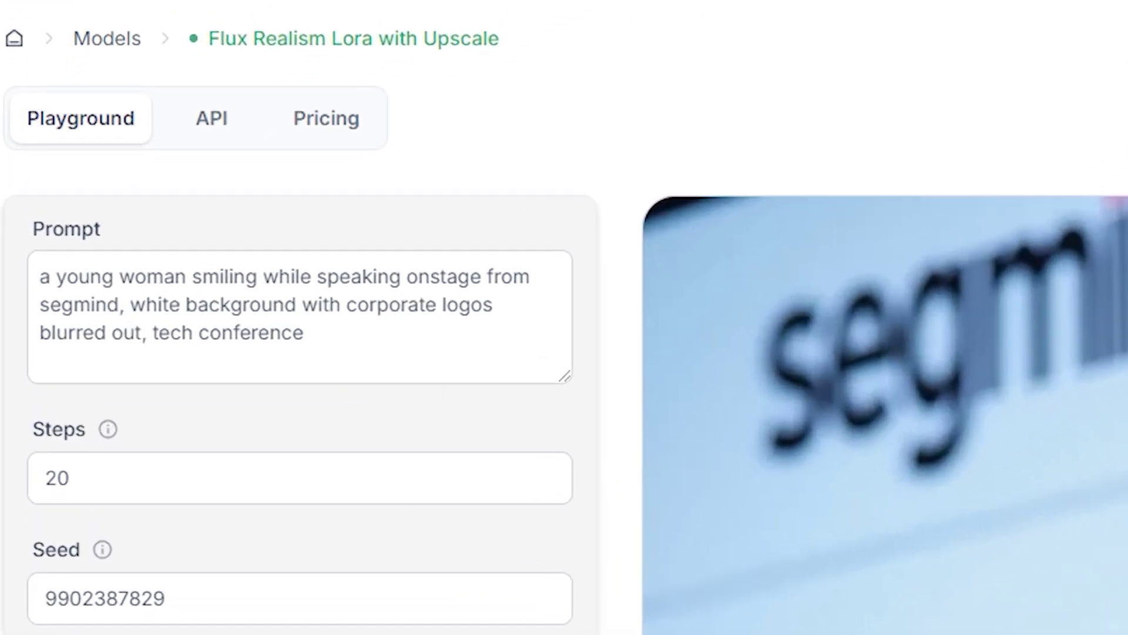
- Highlight the opening of the sample prompt in the playground and read through its text
left_click_drag(31, 293, 181, 293)
left_click_drag(334, 271, 147, 303)
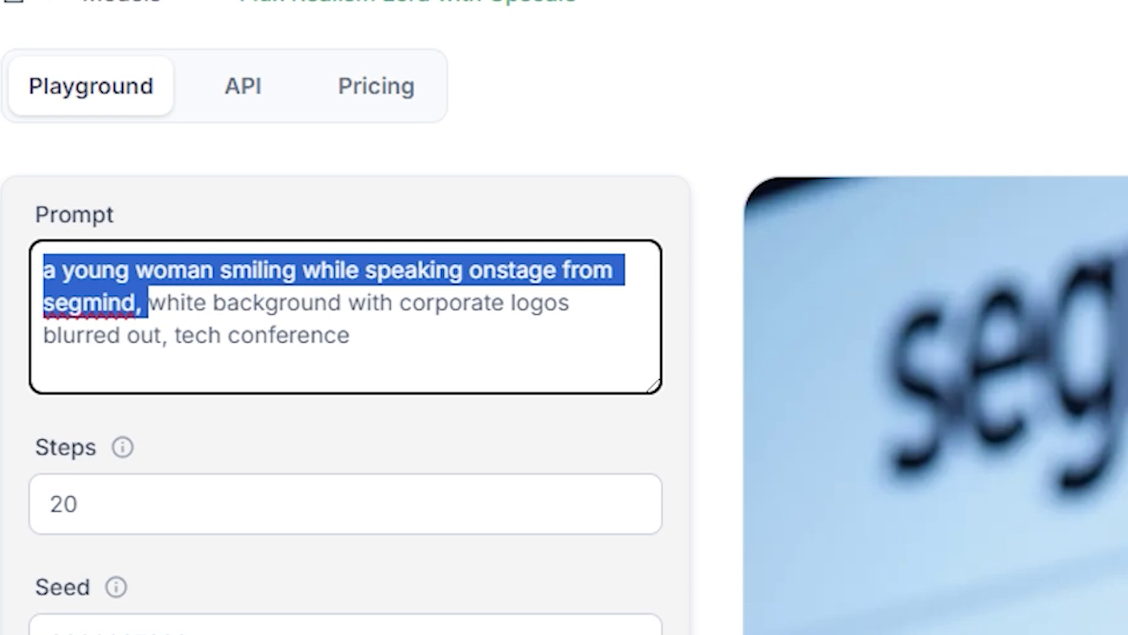
left_click(268, 334)
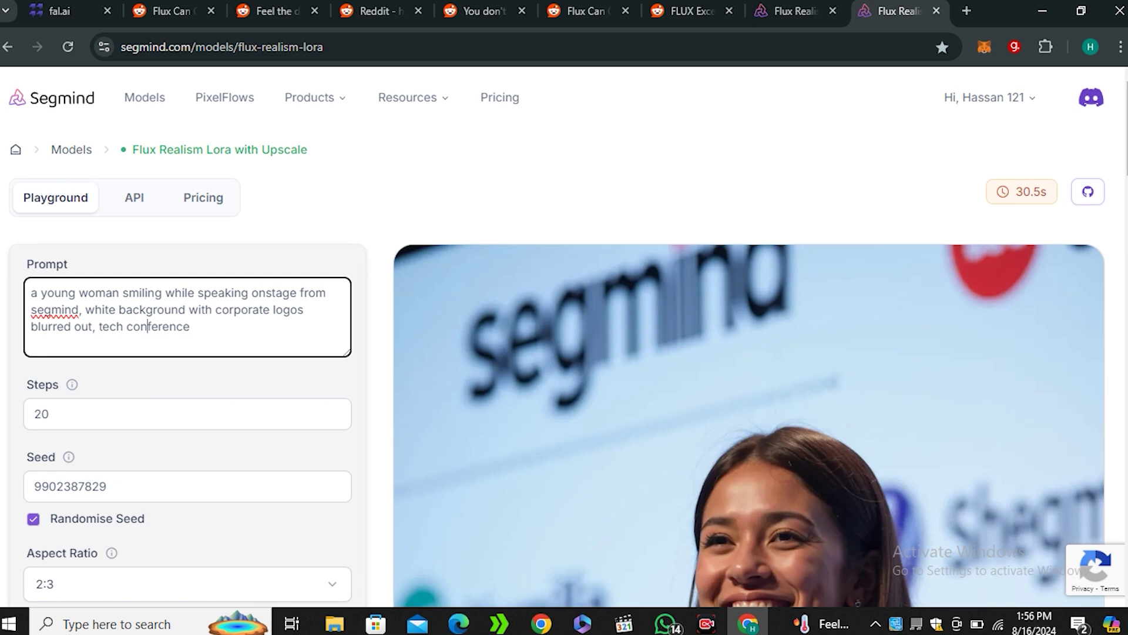
- Examine the Steps and Seed parameters and highlight the last digits of the seed value
scroll(564, 353, "down", 1)
scroll(564, 352, "down", 1)
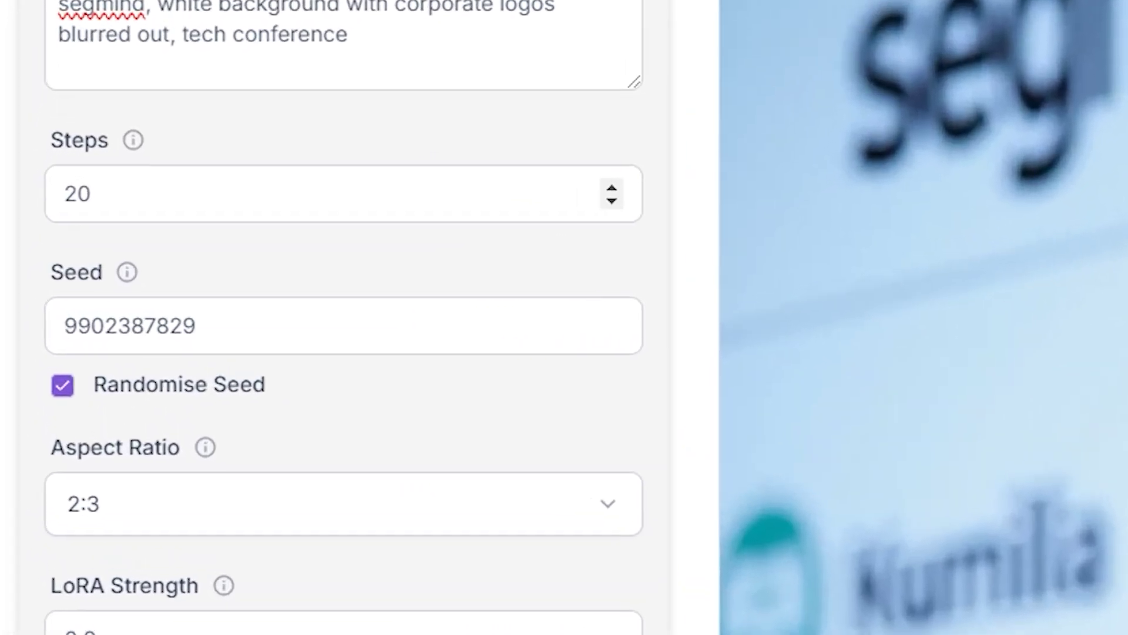
left_click(106, 402)
left_click_drag(196, 326, 143, 326)
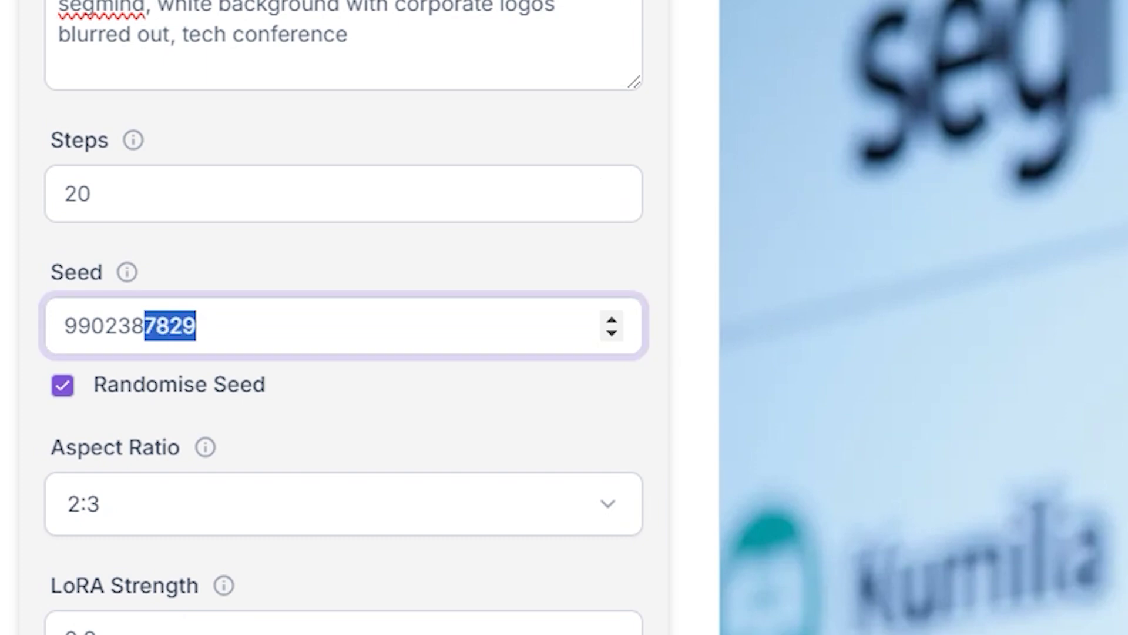
- Review the available Aspect Ratio choices and the LoRA Strength setting in the Flux Realism Lora playground
scroll(344, 317, "down", 1)
left_click(343, 350)
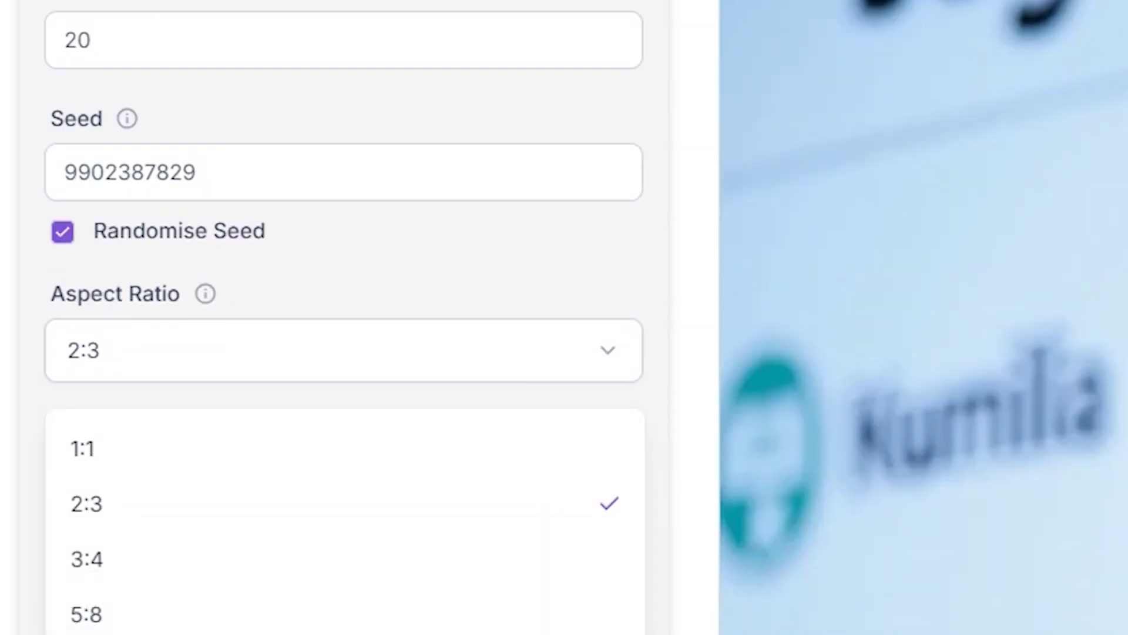
key("Escape")
scroll(343, 317, "down", 1)
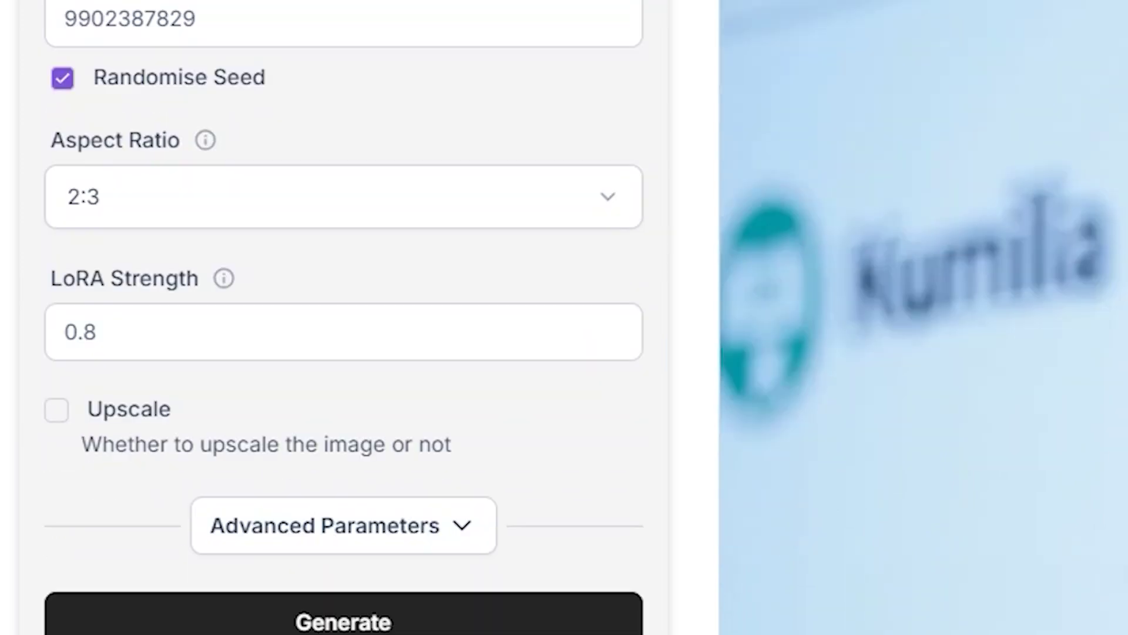
mouse_move(224, 278)
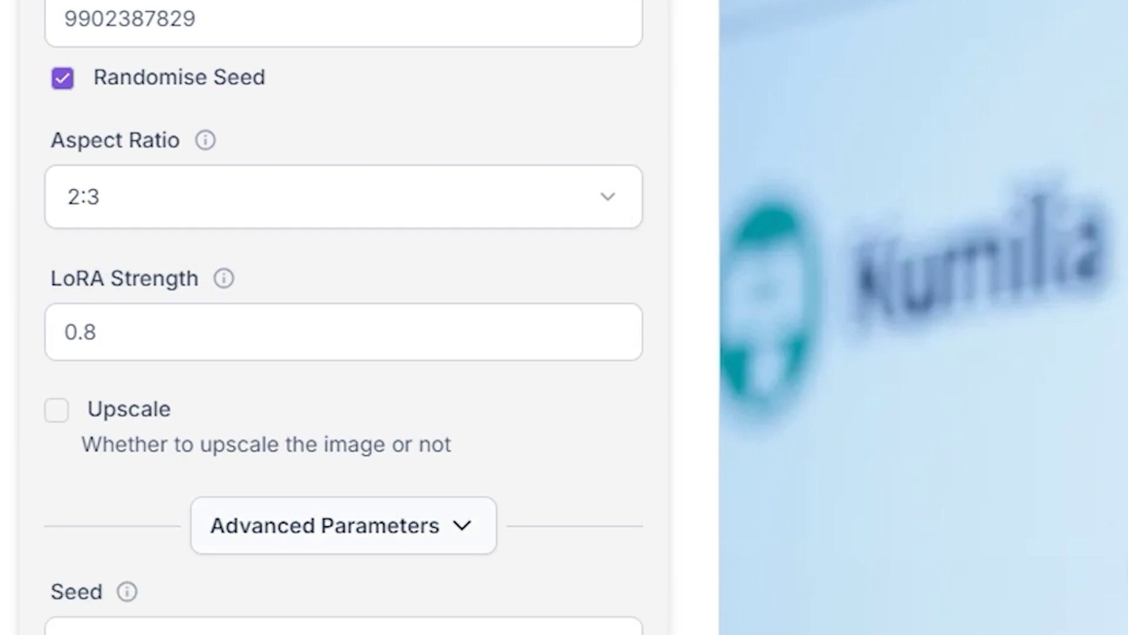
- Examine the Scheduler and Sampler Name options in the advanced parameters without changing them
scroll(344, 317, "down", 6)
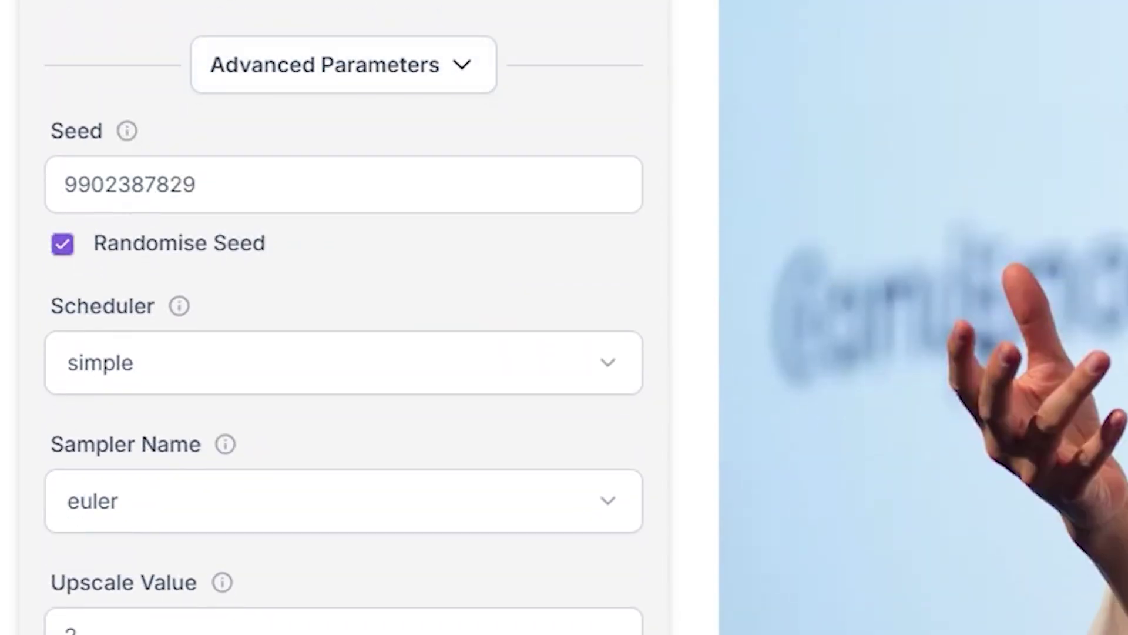
left_click(343, 363)
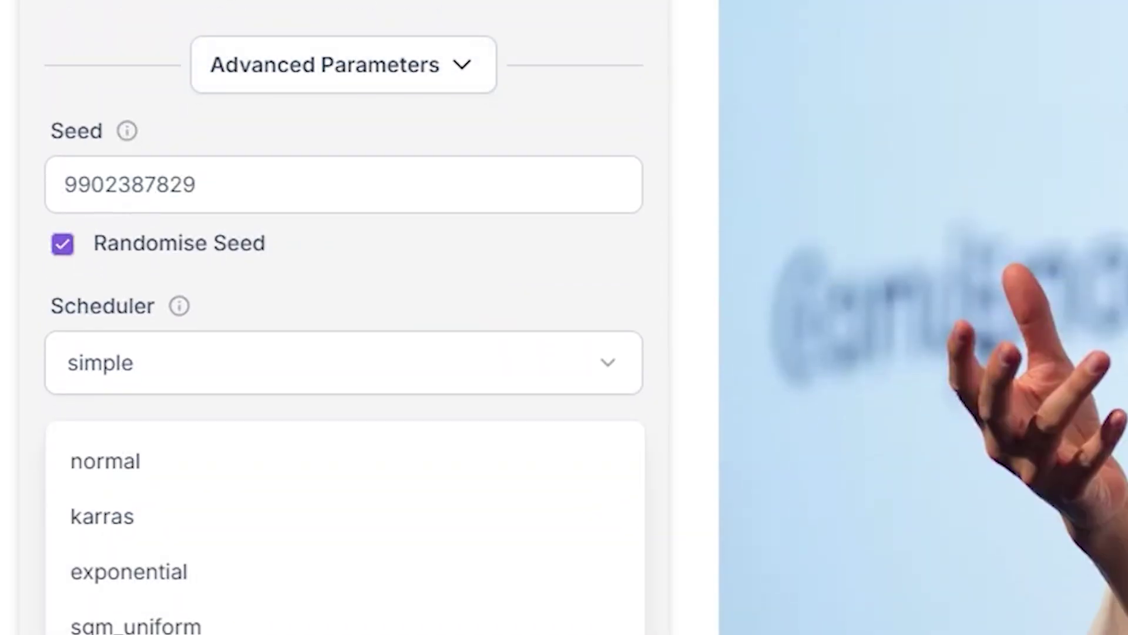
scroll(343, 318, "down", 3)
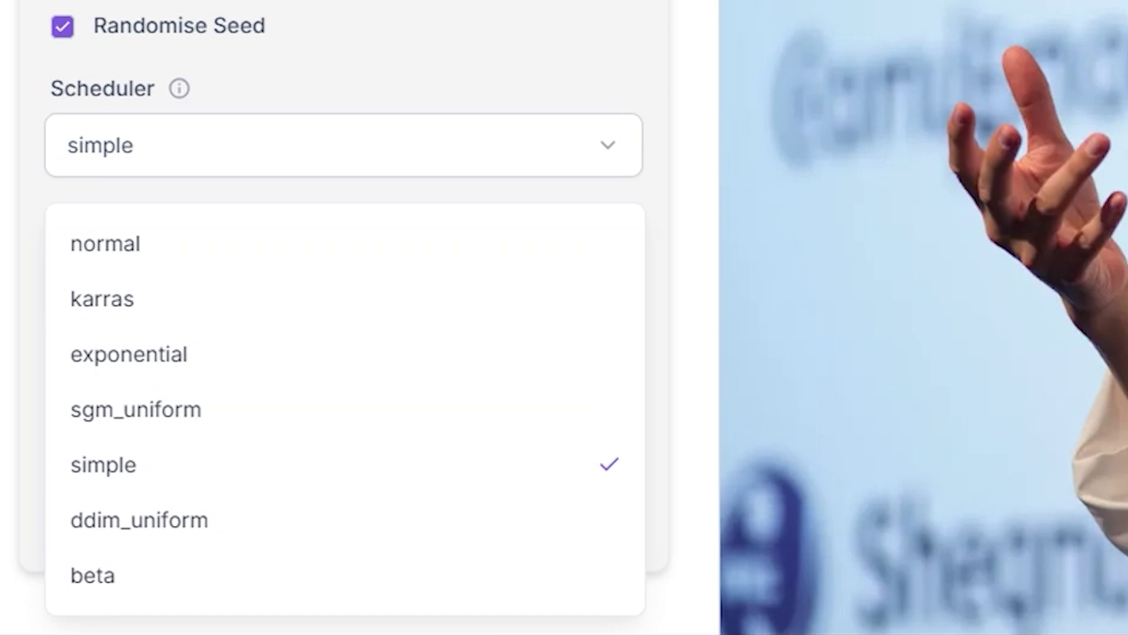
key("Escape")
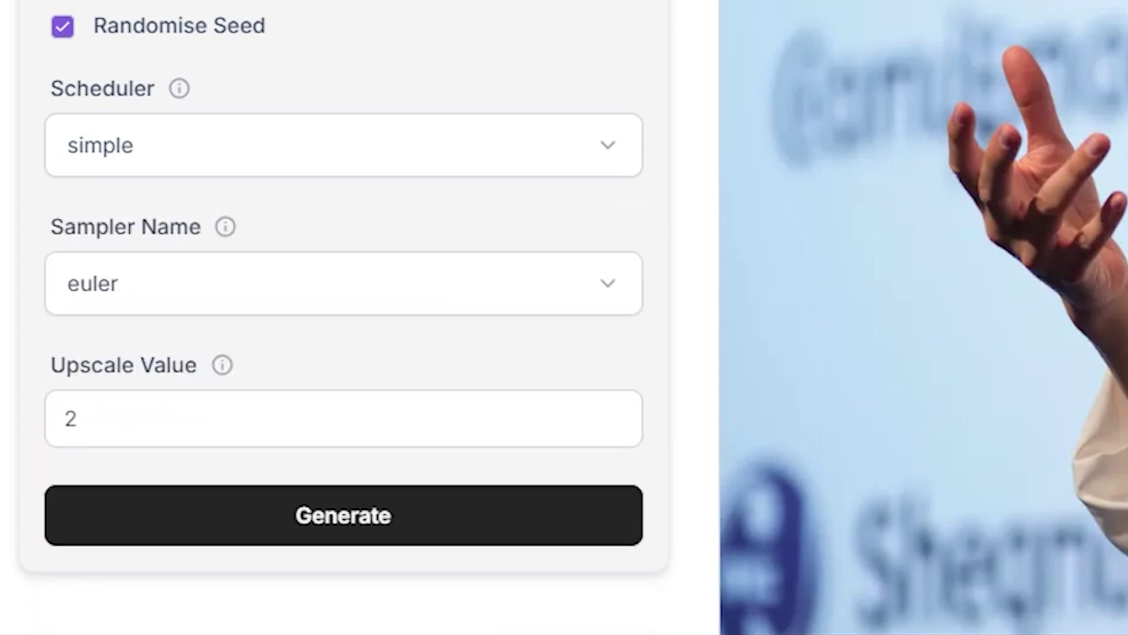
left_click(343, 283)
scroll(344, 283, "up", 5)
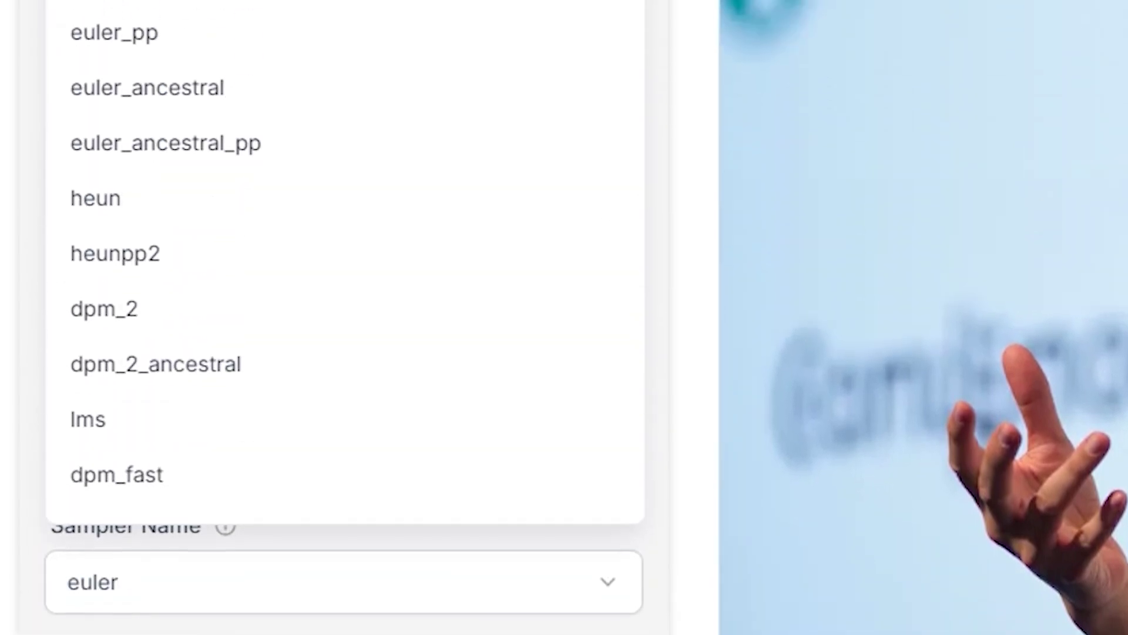
key("Escape")
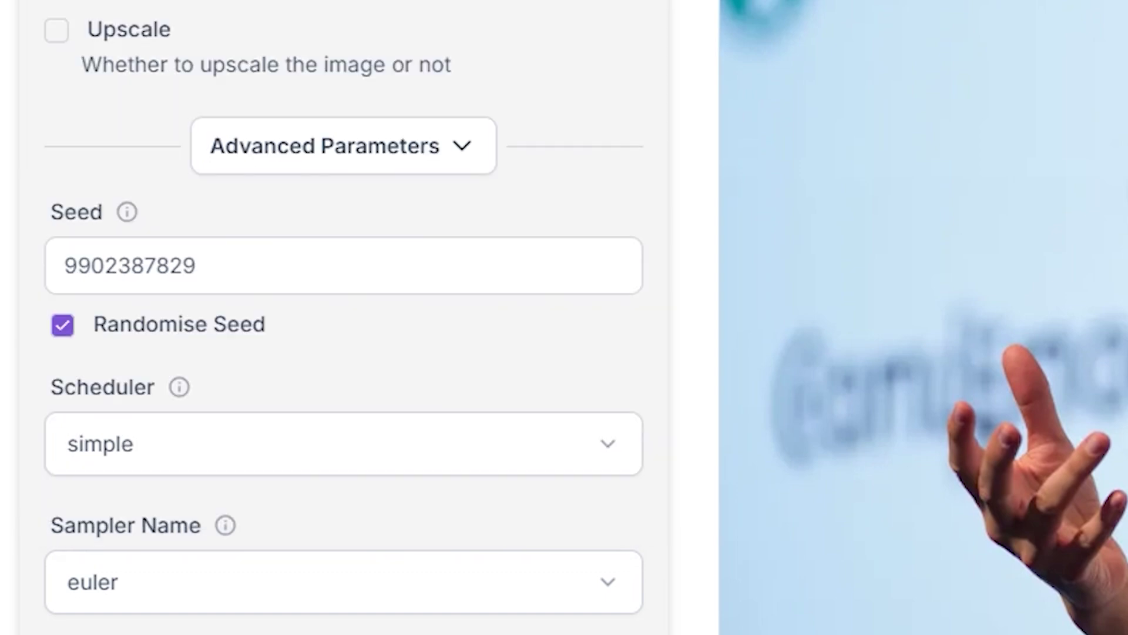
scroll(564, 317, "down", 2)
scroll(564, 317, "up", 2)
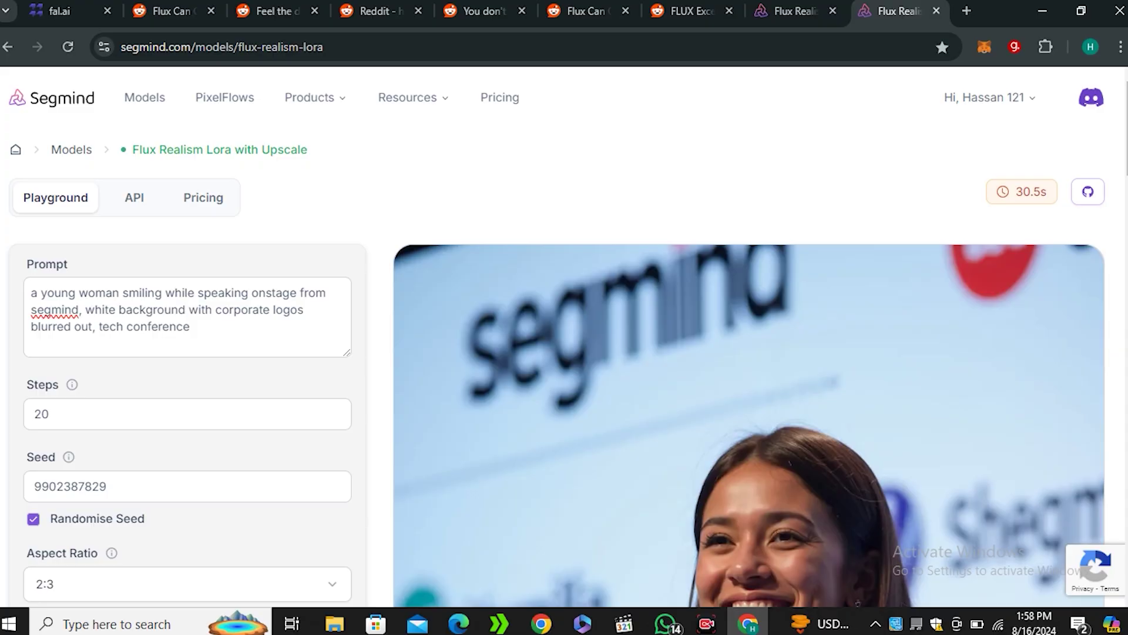
- Generate an image in the Segmind playground from the sample prompt with the existing settings
scroll(188, 335, "down", 10)
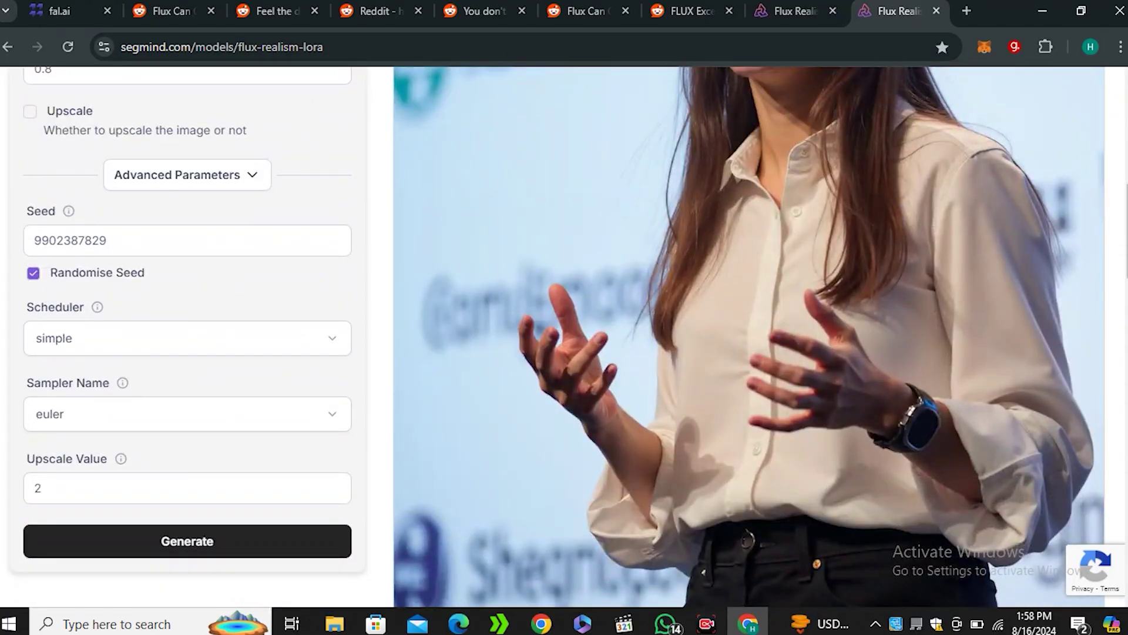
left_click(187, 540)
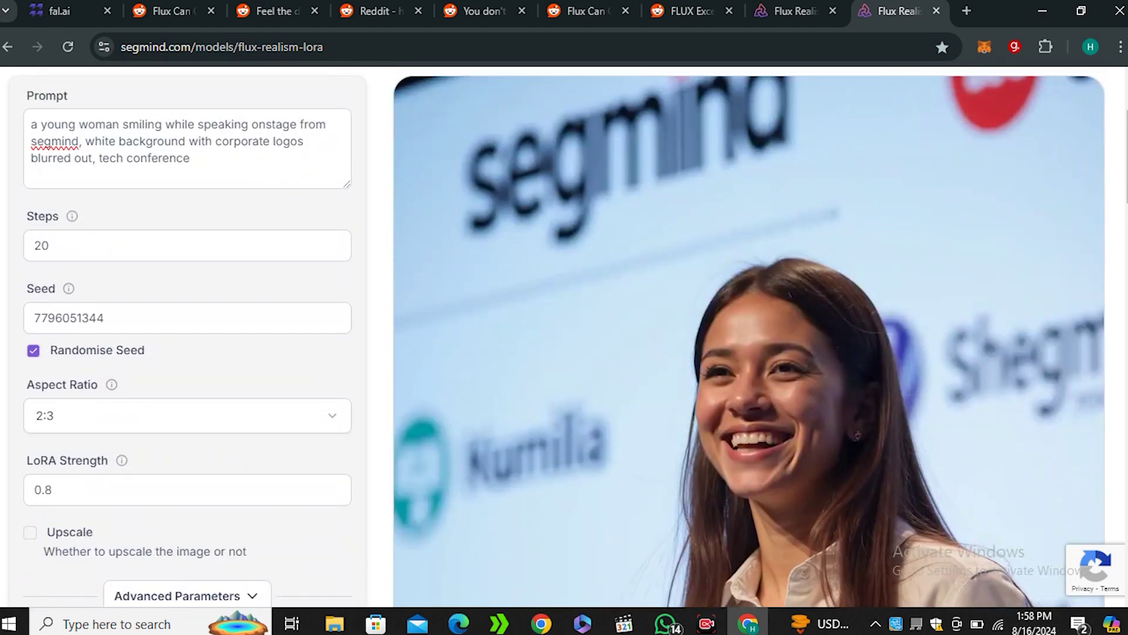
scroll(556, 337, "up", 3)
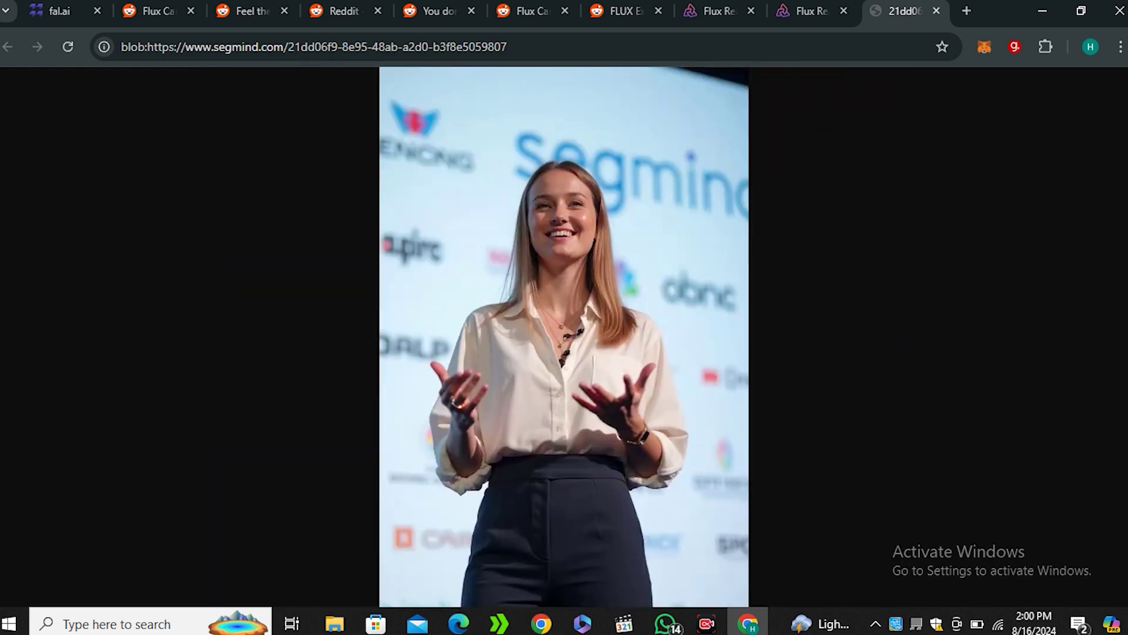
- Inspect the Segmind-generated image of the woman onstage at full size in its own browser tab
left_click(564, 420)
scroll(557, 337, "up", 5)
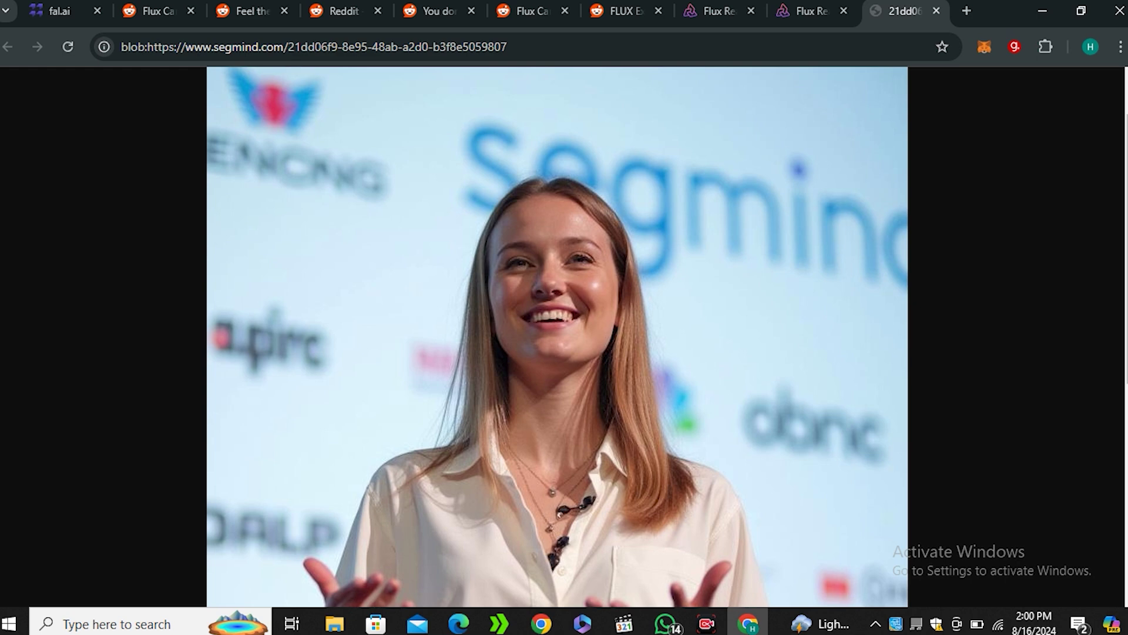
left_click(557, 337)
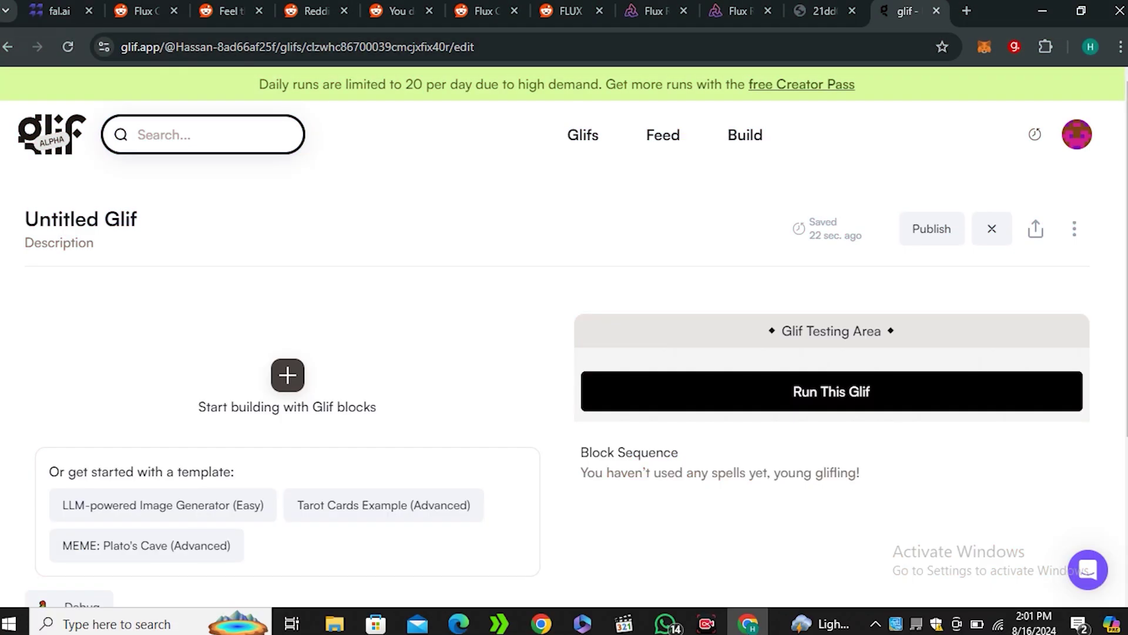
- In Glif, add an Image Generator block to the untitled glif
scroll(564, 335, "down", 3)
scroll(564, 335, "up", 2)
left_click(288, 375)
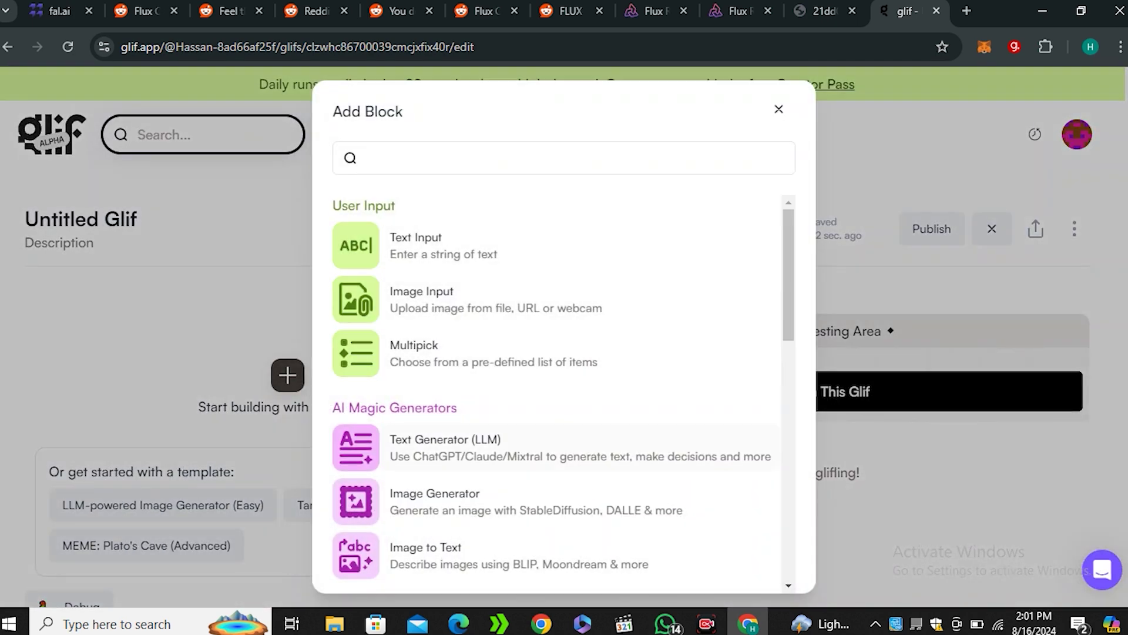
left_click(505, 502)
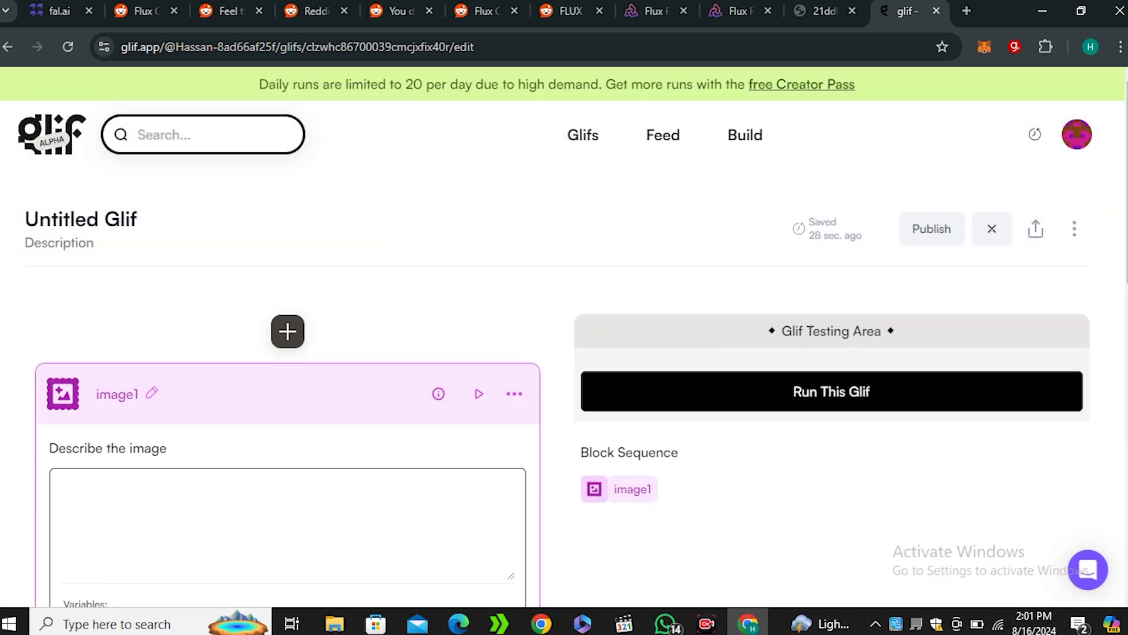
- Set the image generation model of the image1 block to Flux Pro
scroll(411, 353, "down", 3)
scroll(288, 411, "down", 1)
left_click(287, 460)
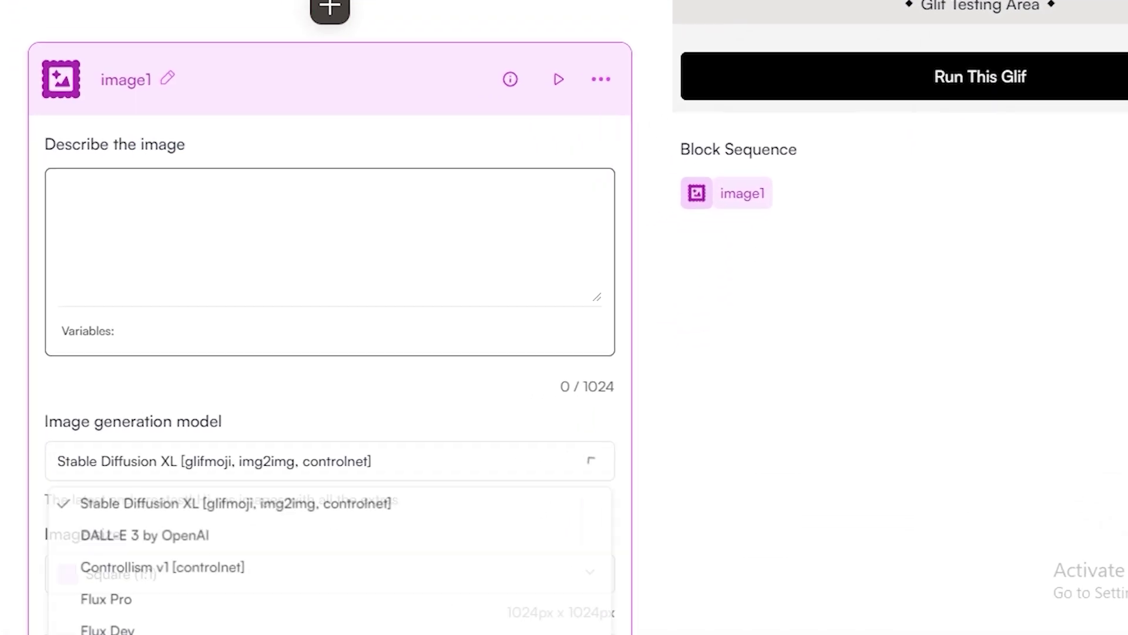
scroll(288, 482, "down", 2)
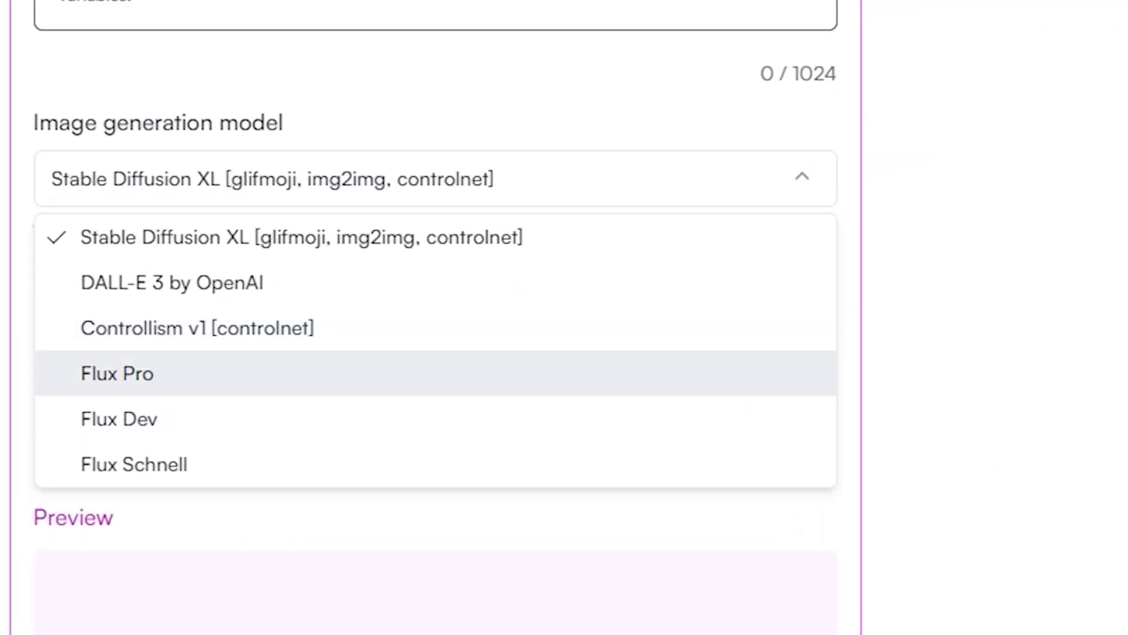
left_click(118, 373)
scroll(435, 318, "down", 2)
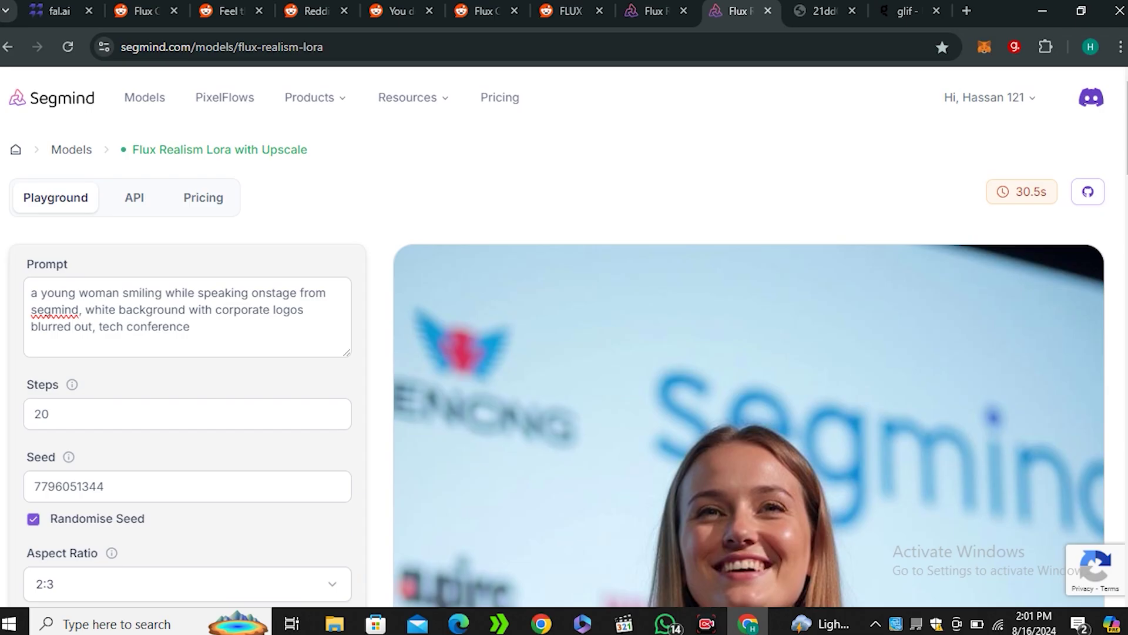
- Copy Segmind's sample prompt about a young woman speaking onstage into the image1 block's description and run the glif
key("ctrl+a")
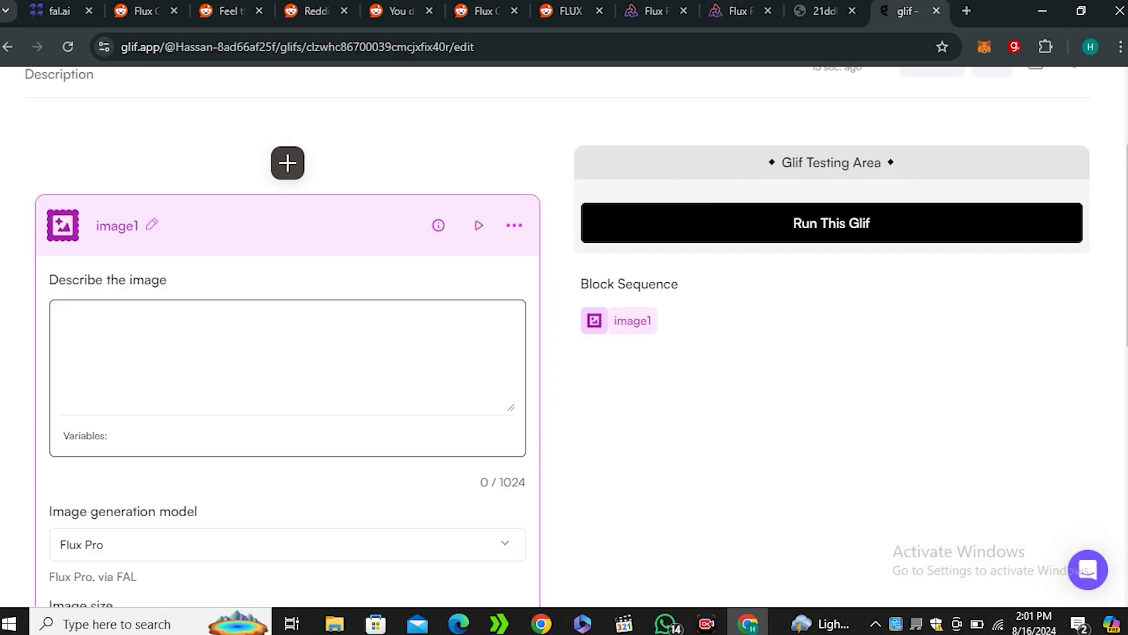
type("a young woman smiling while speaking onstage from segmind, white background with corporate logos blurred out, tech conference")
scroll(288, 352, "down", 2)
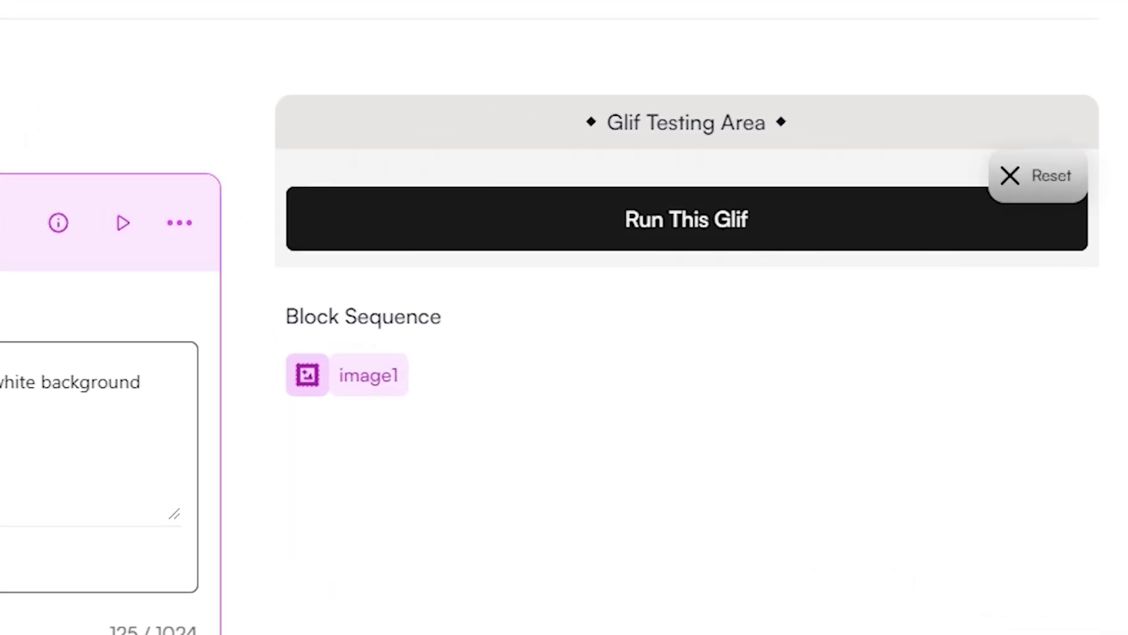
left_click(686, 219)
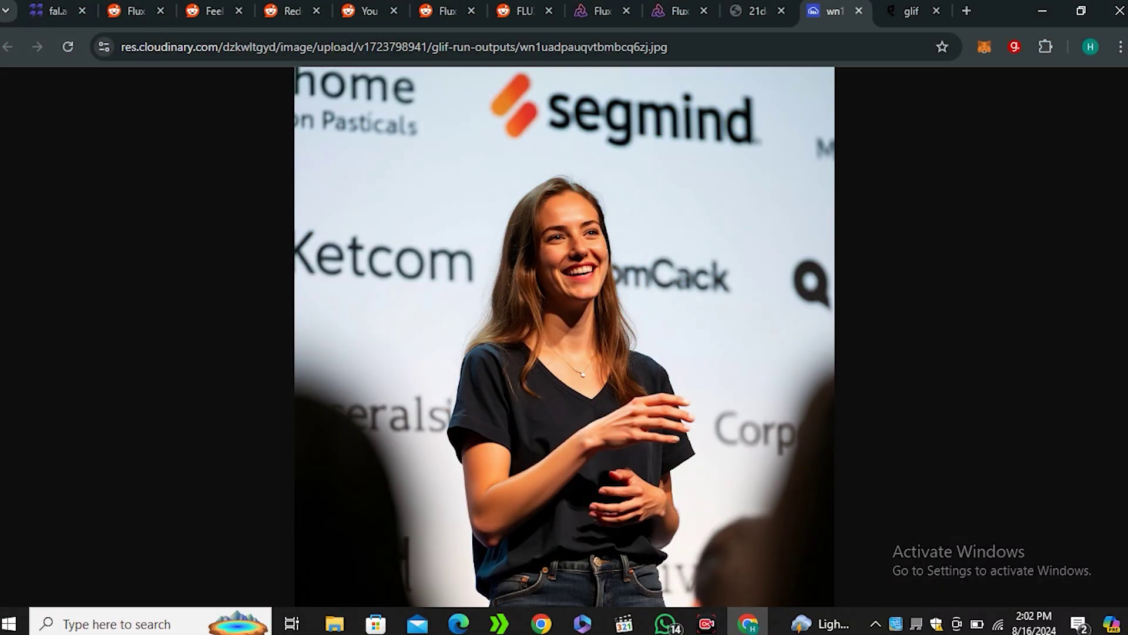
- Enlarge the Glif-generated image of the woman onstage and look over its details
left_click(564, 176)
scroll(558, 337, "down", 2)
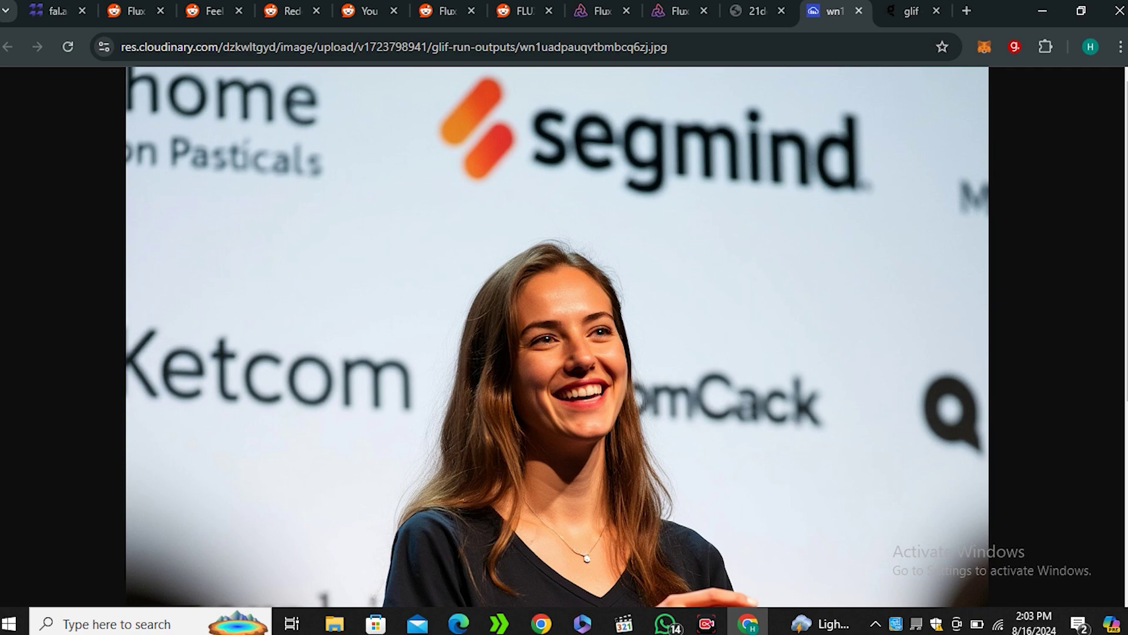
scroll(557, 336, "down", 2)
- Compare the Segmind image of the woman with the Glif Flux Pro image by switching between their browser tabs
key("ctrl+shift+Tab")
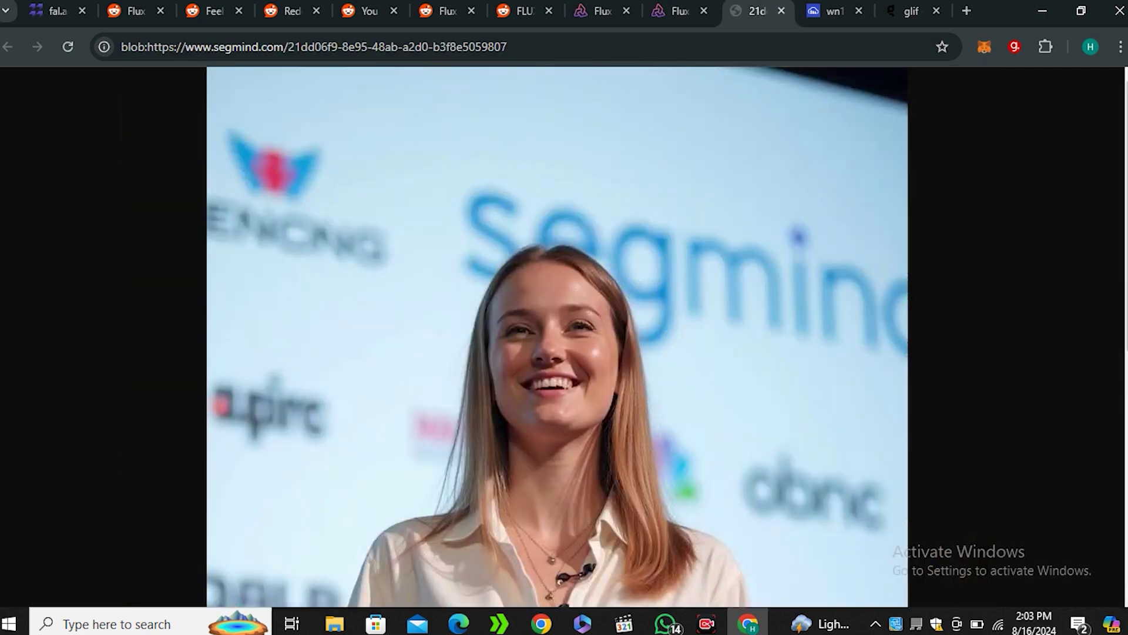
scroll(558, 336, "down", 3)
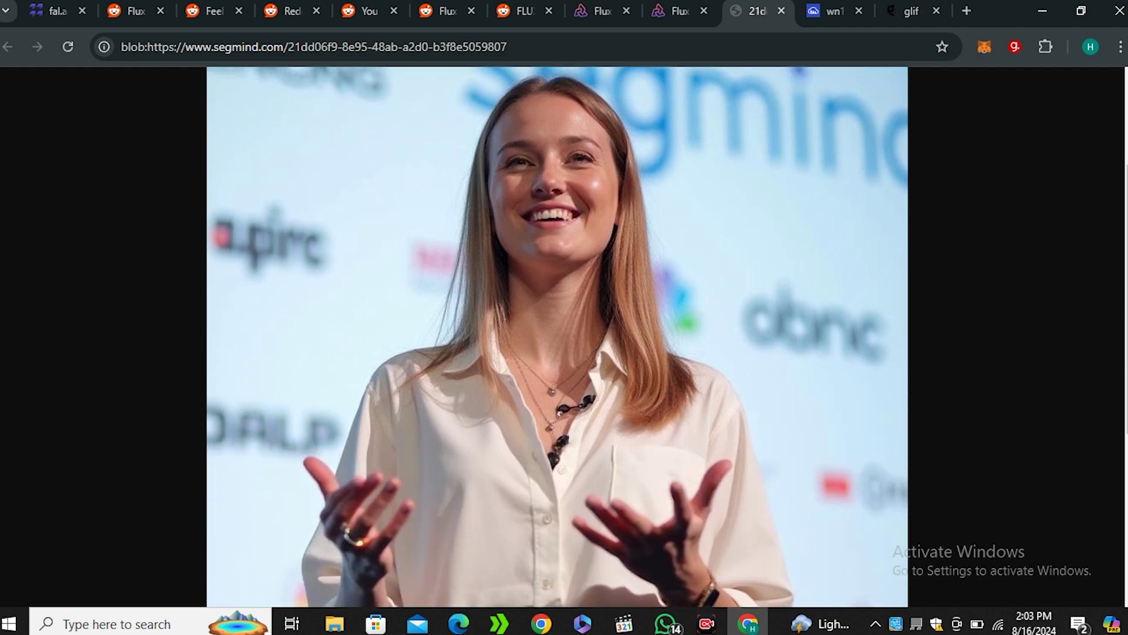
left_click(557, 336)
left_click(833, 11)
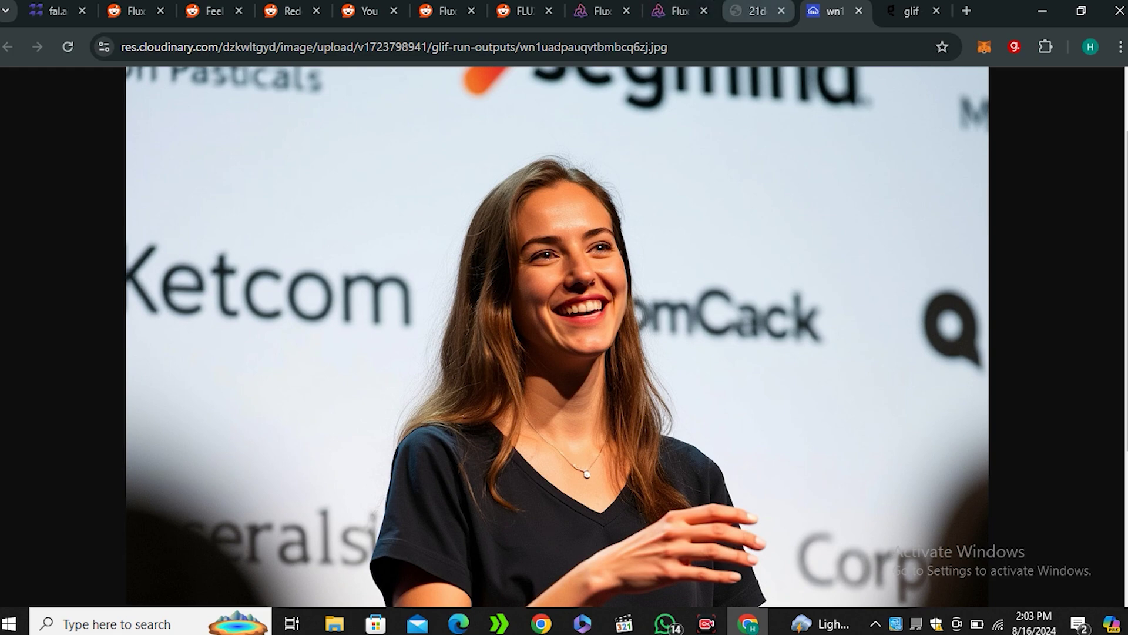
left_click(755, 10)
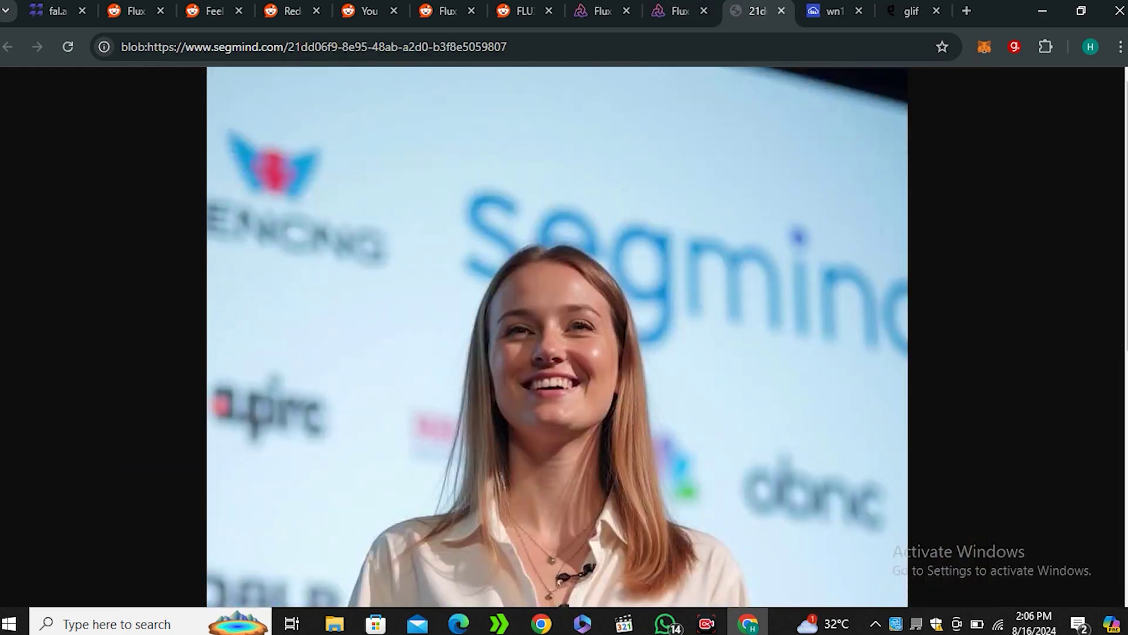
scroll(557, 337, "down", 6)
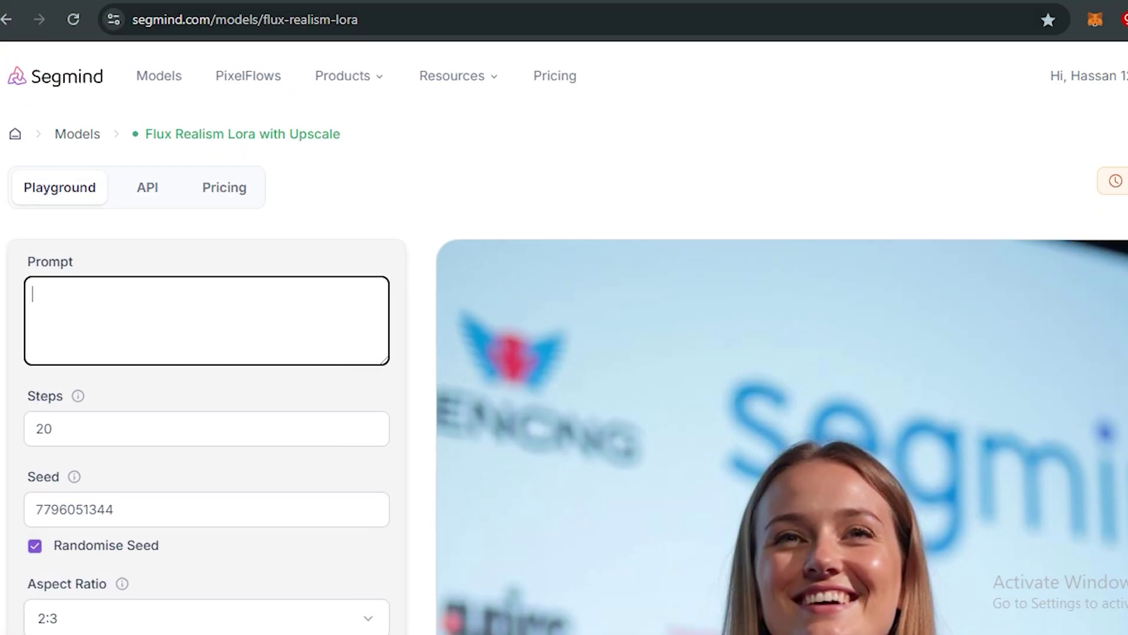
- Enter a new prompt starting with "An old man in a pony" in the Segmind Flux Realism Lora playground
type("An old man in a pony")
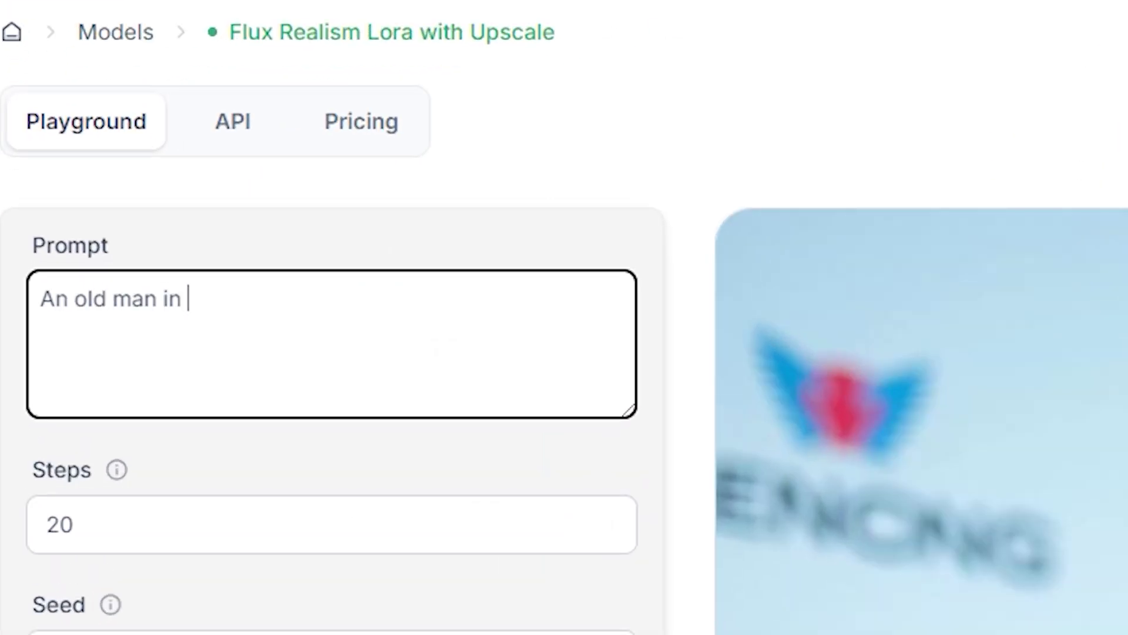
type(" ta")
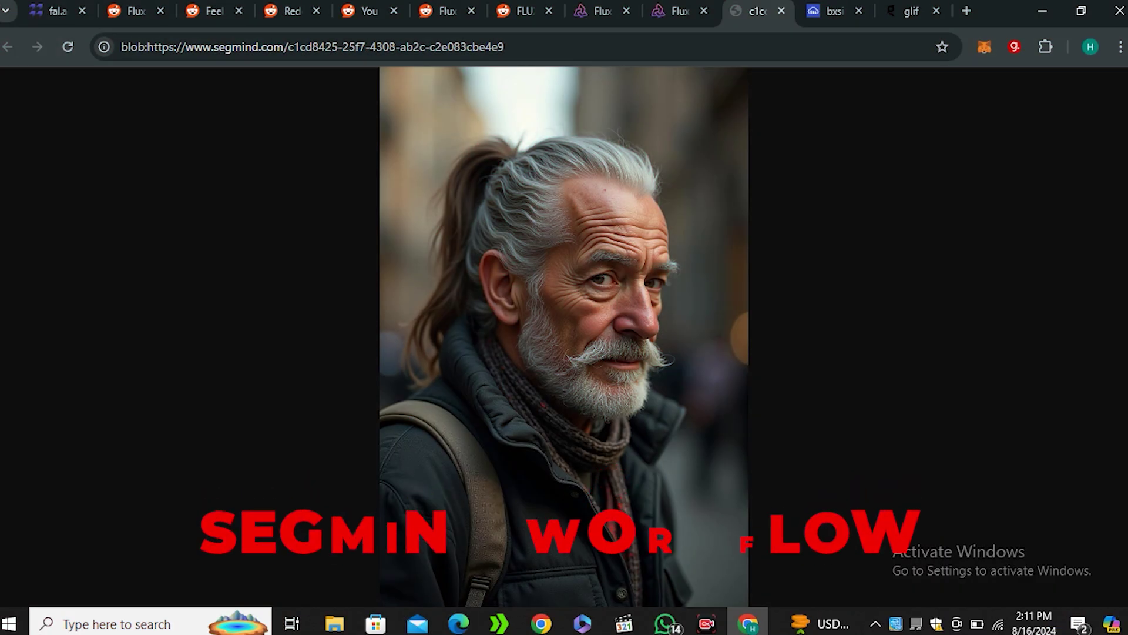
- Compare the full-size portraits of the old man with a ponytail generated by Segmind and Glif
left_click(563, 278)
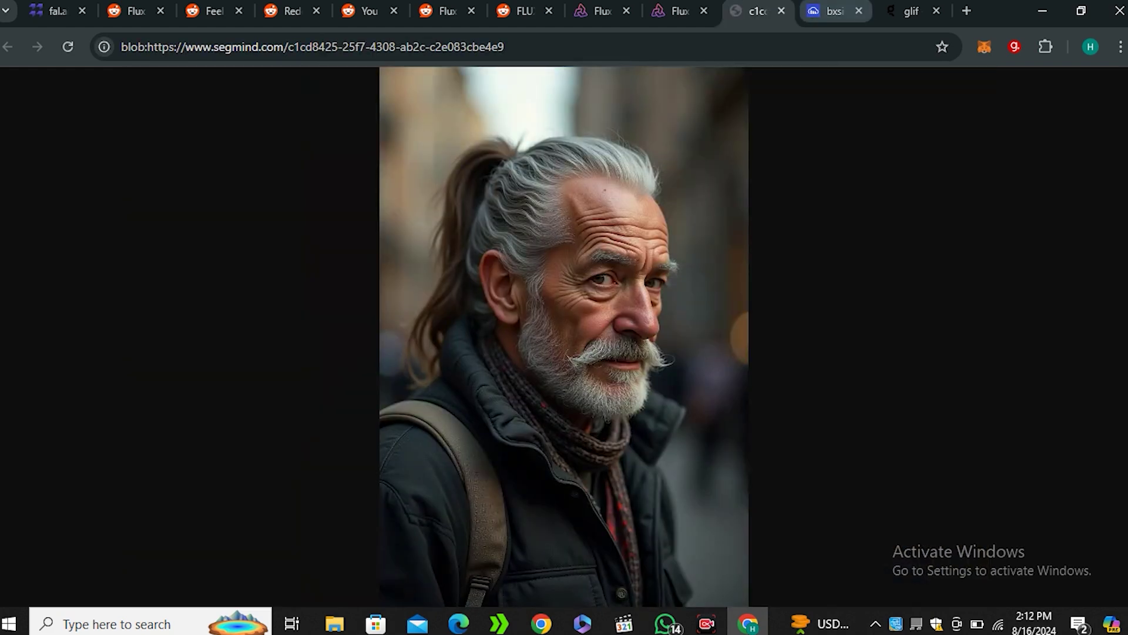
left_click(834, 10)
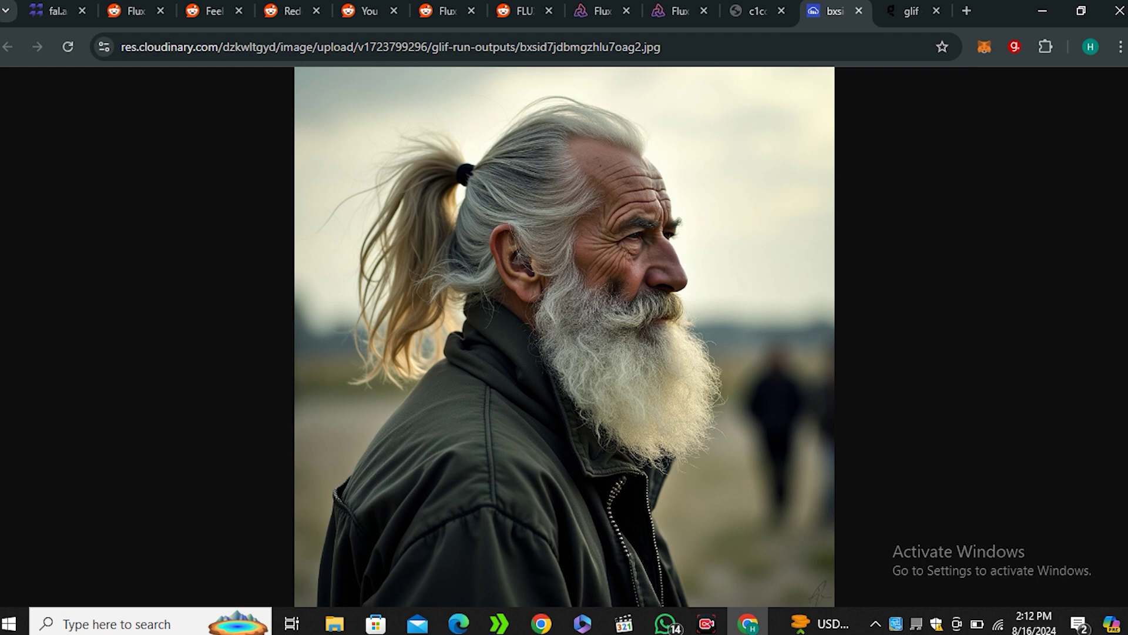
left_click(564, 117)
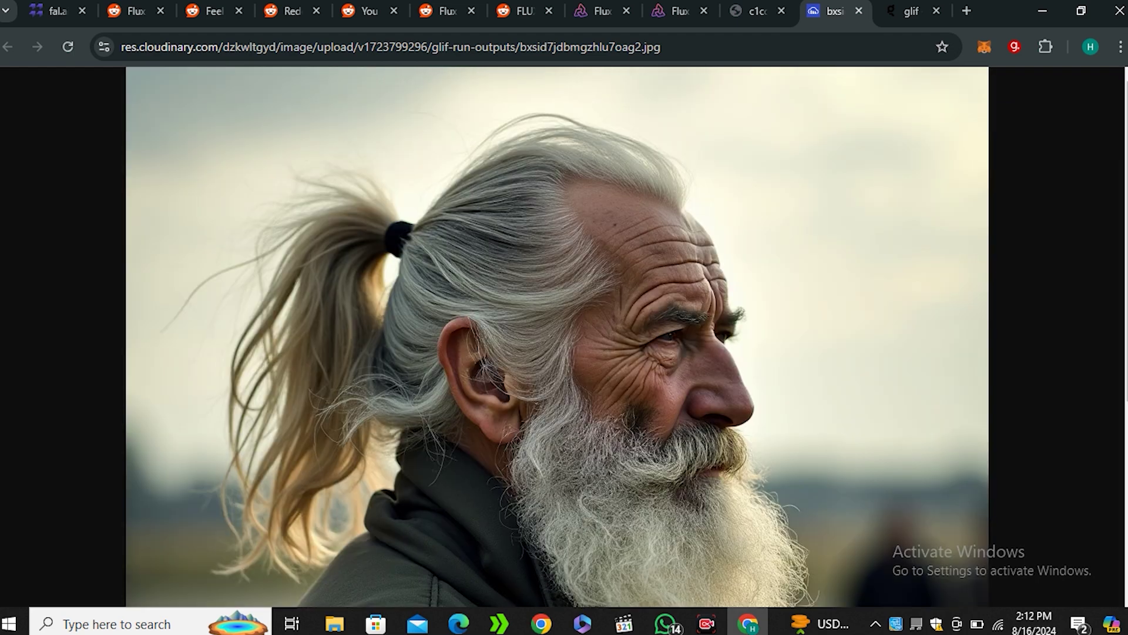
left_click(565, 117)
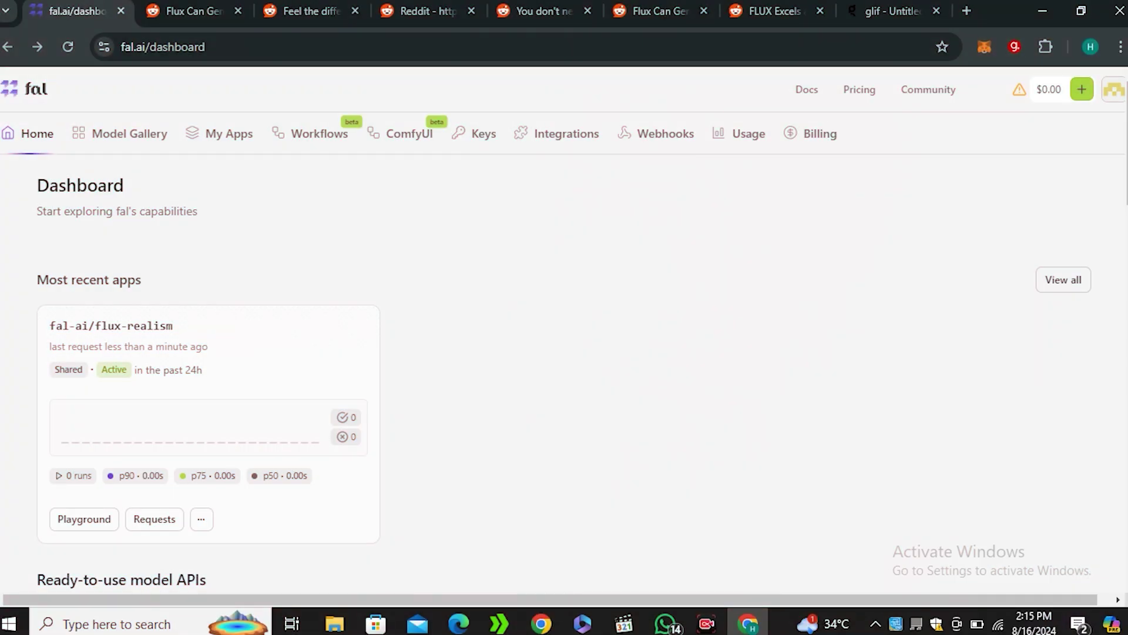
- Open the FLUX Realism LoRA model on fal.ai and expand its additional settings down to the number of images
scroll(917, 353, "down", 10)
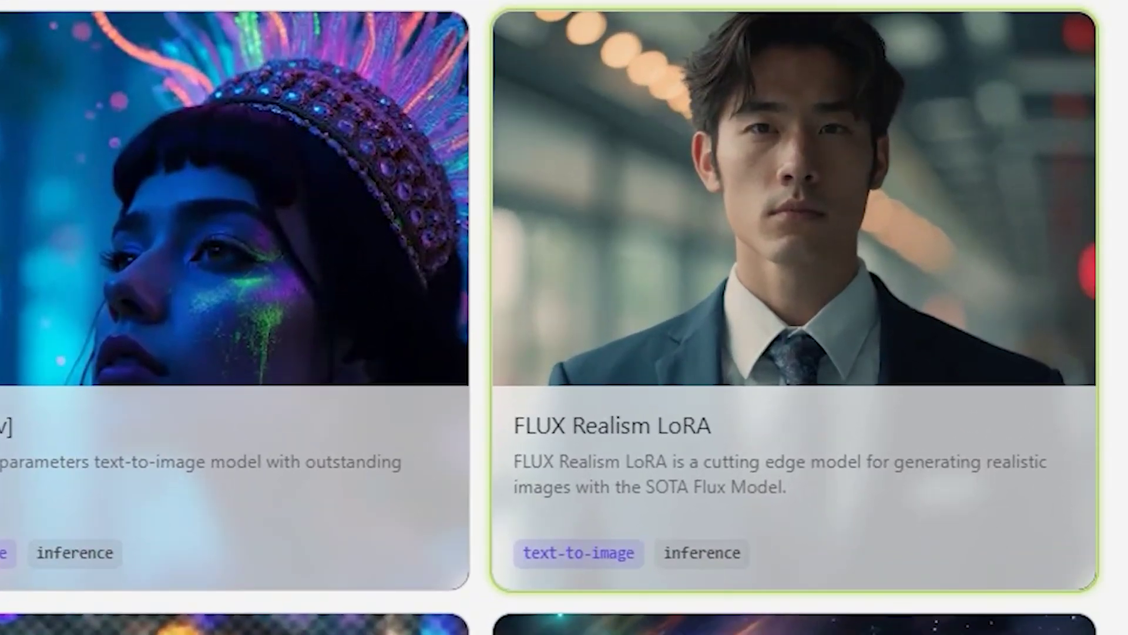
left_click(919, 353)
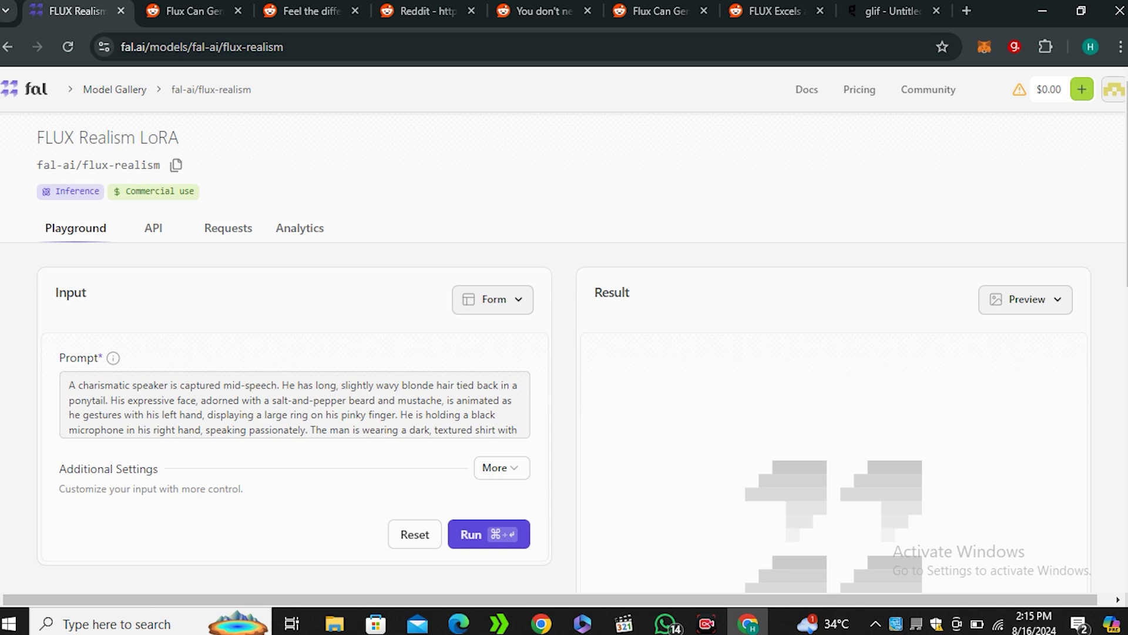
scroll(563, 350, "down", 1)
left_click(501, 383)
scroll(501, 382, "down", 1)
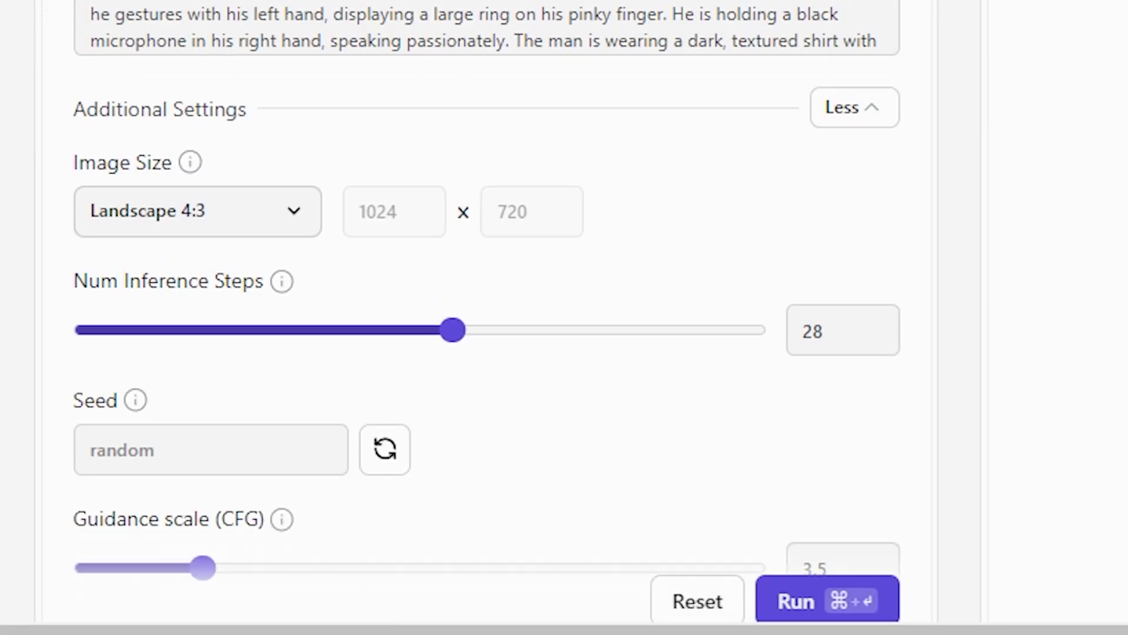
scroll(488, 317, "down", 2)
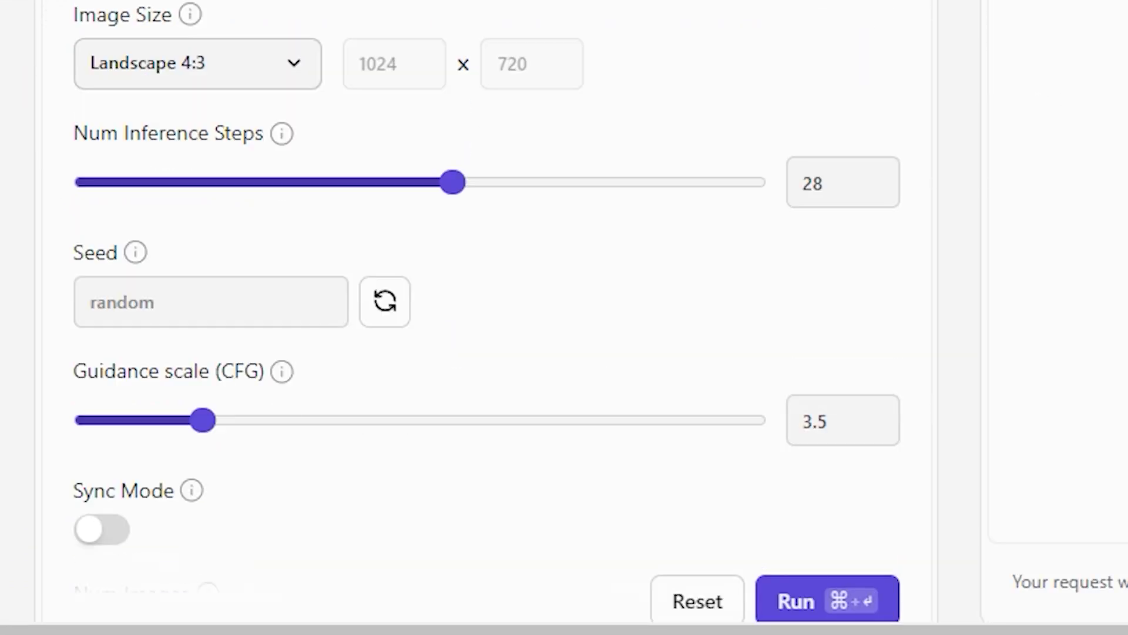
scroll(488, 317, "down", 3)
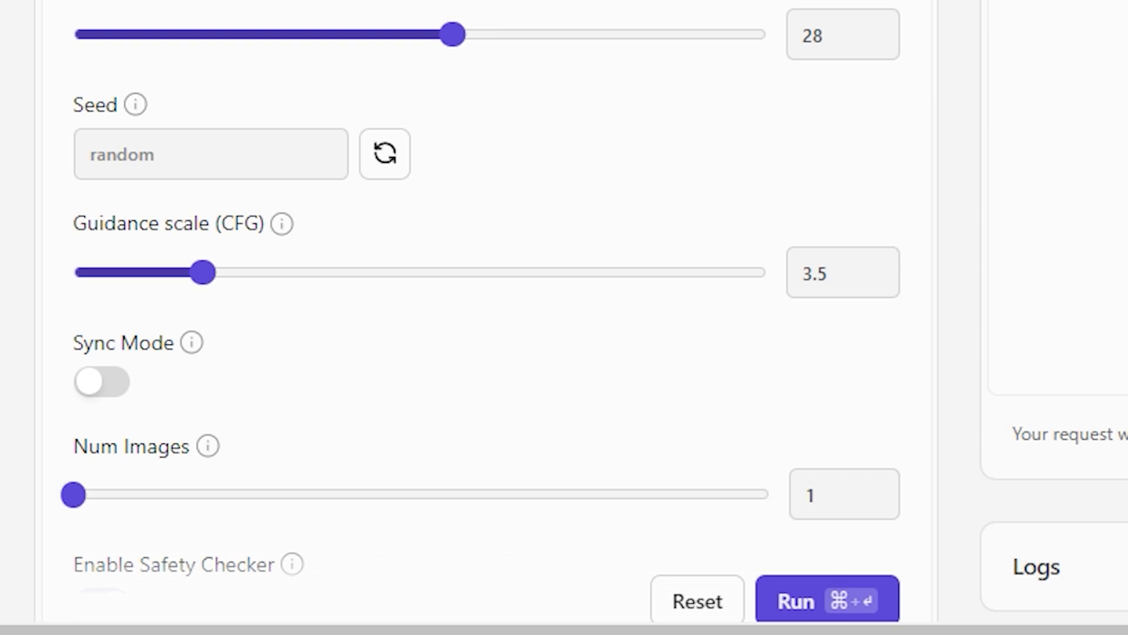
- Set the guidance scale (CFG) to 3 and generate the image of the charismatic speaker
left_click_drag(203, 272, 153, 272)
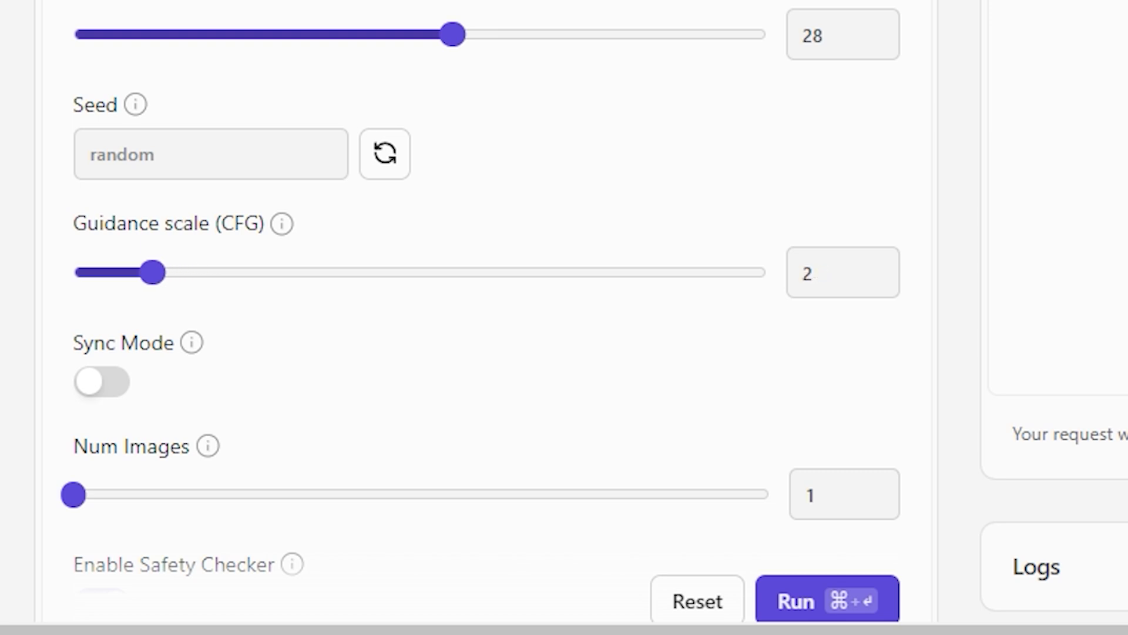
key("Right")
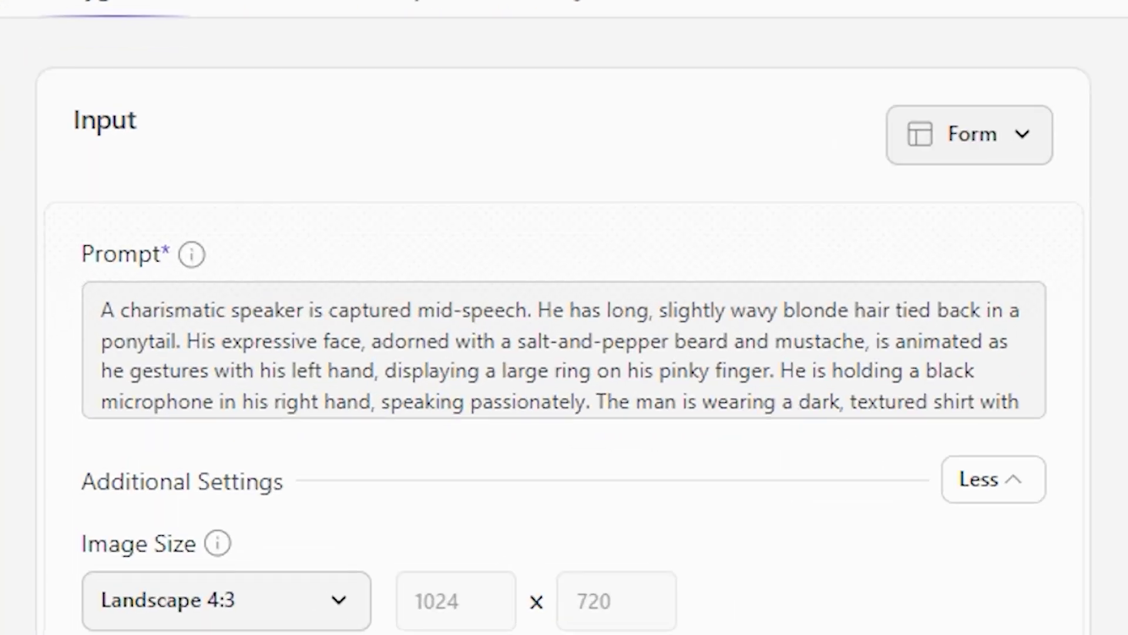
mouse_move(101, 310)
left_mouse_down()
mouse_move(496, 341)
mouse_move(301, 390)
mouse_move(245, 304)
mouse_move(119, 311)
left_mouse_up()
scroll(564, 318, "down", 3)
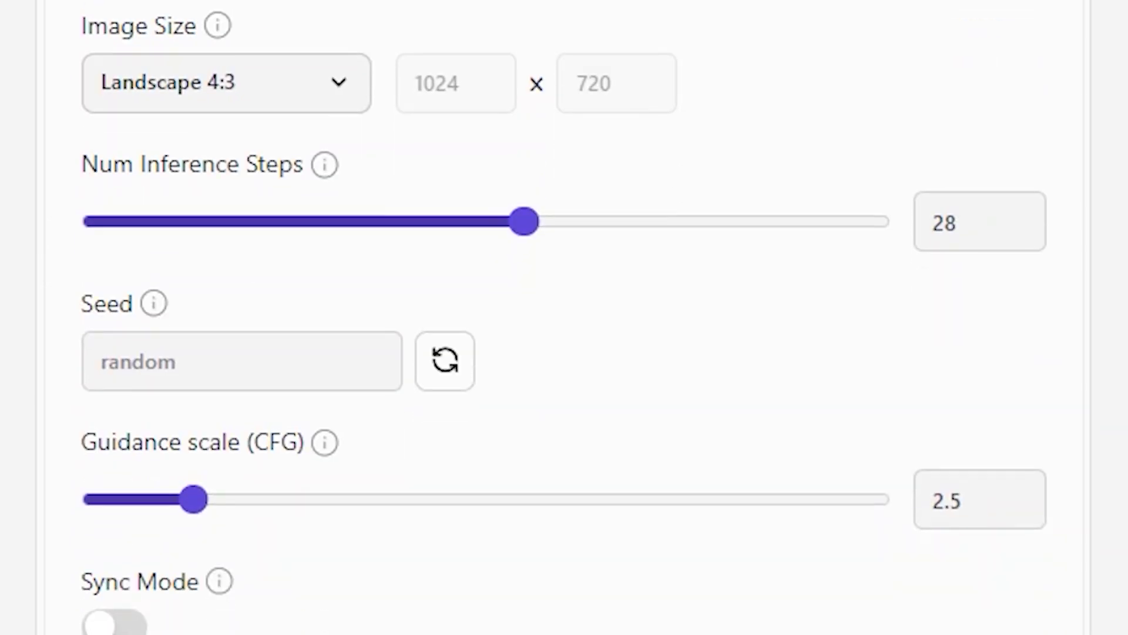
left_click_drag(193, 499, 212, 499)
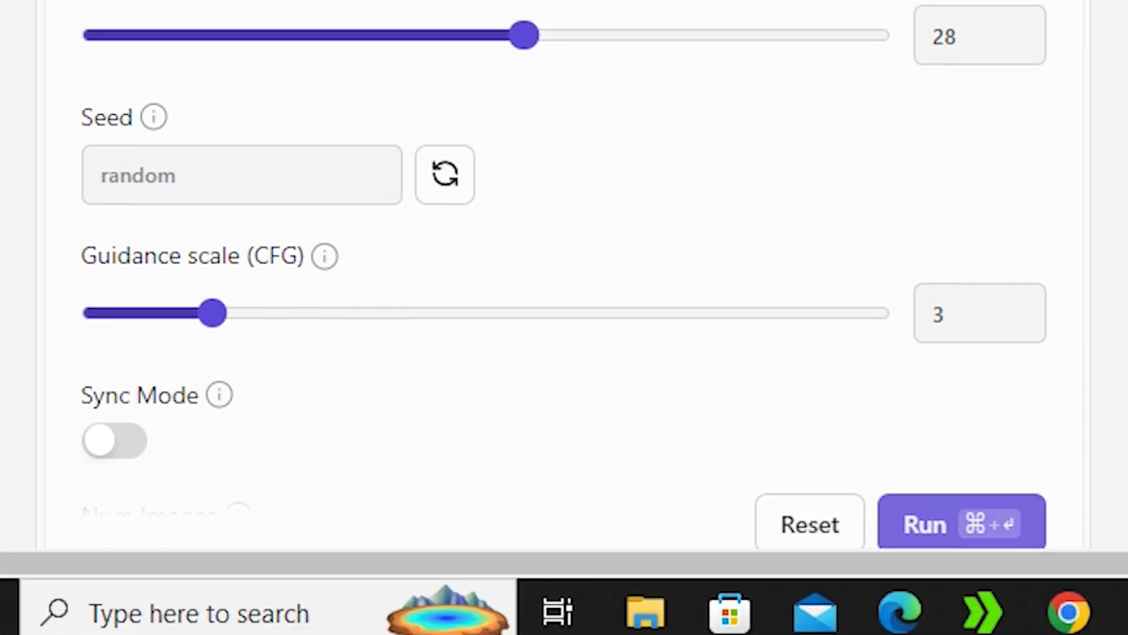
key("ctrl+Return")
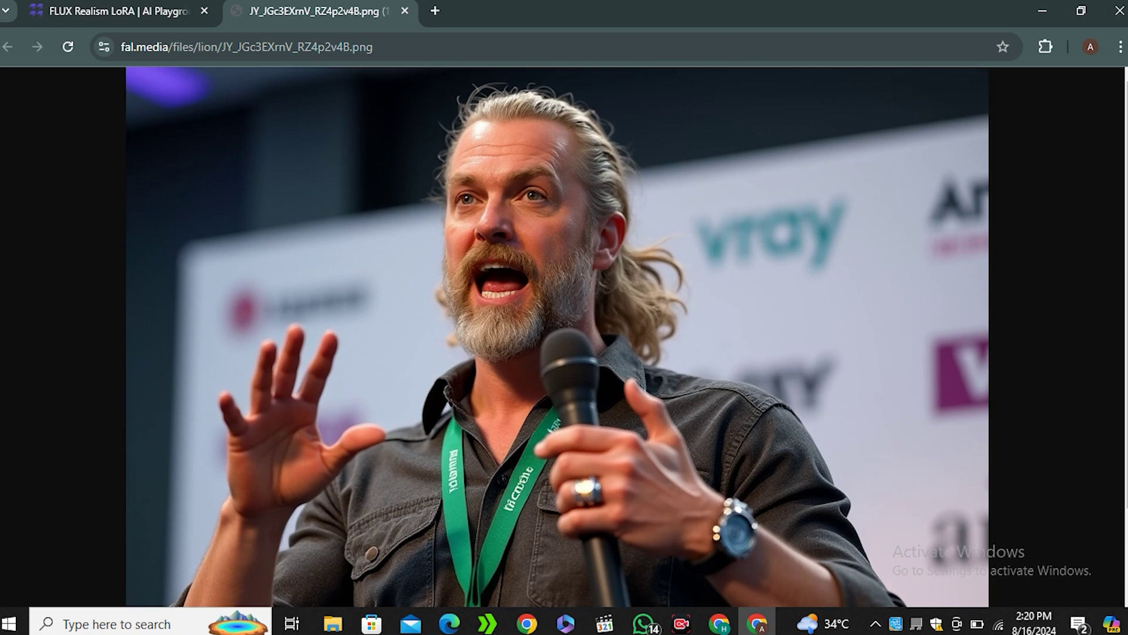
- Close the full-size image, set the guidance scale (CFG) to 1.7 and run the speaker prompt again
key("ctrl+w")
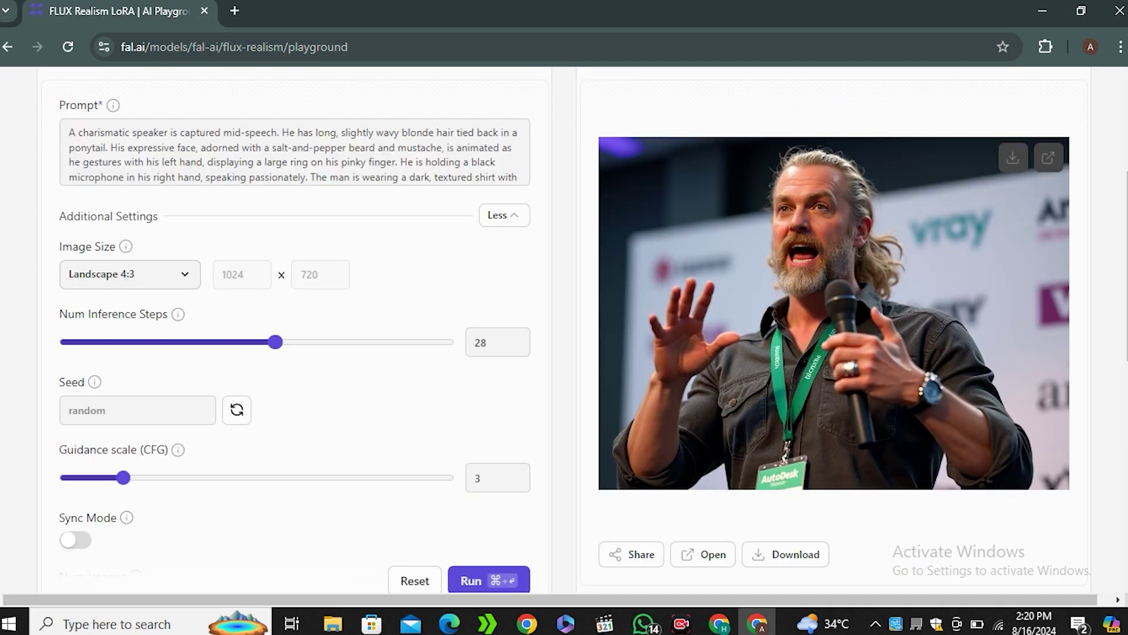
scroll(294, 352, "down", 3)
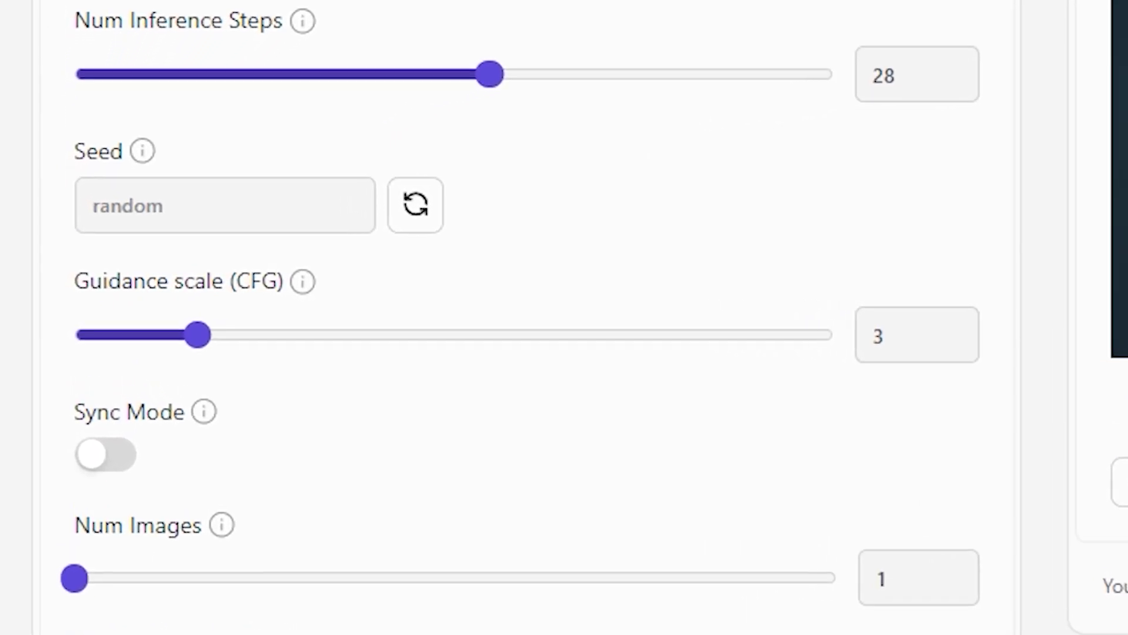
left_click_drag(198, 334, 161, 335)
key("Left")
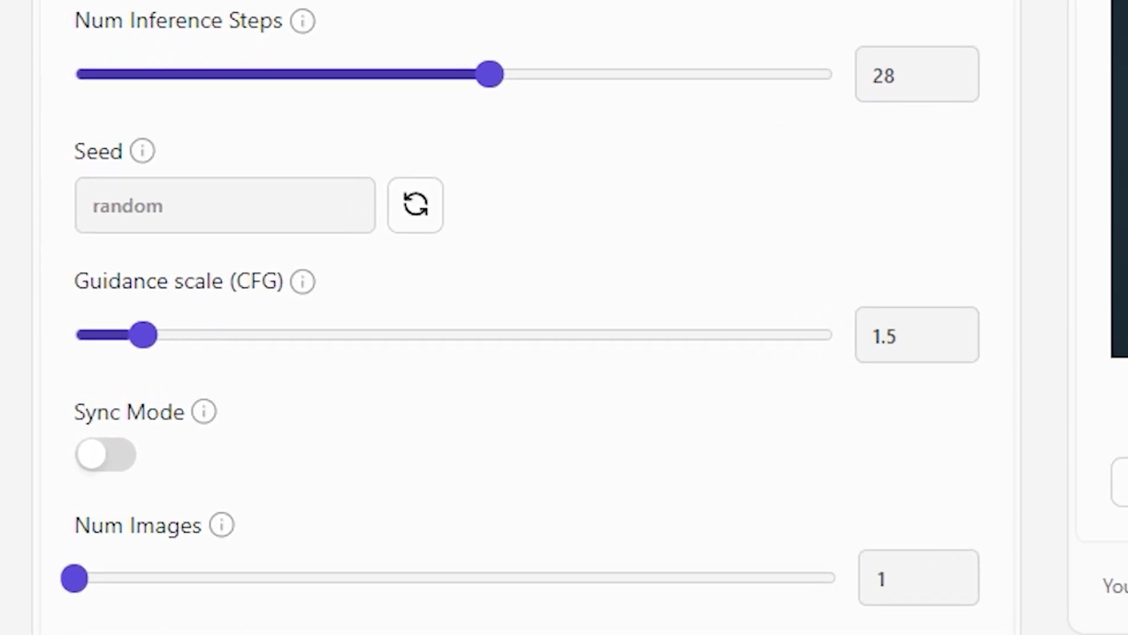
double_click(884, 336)
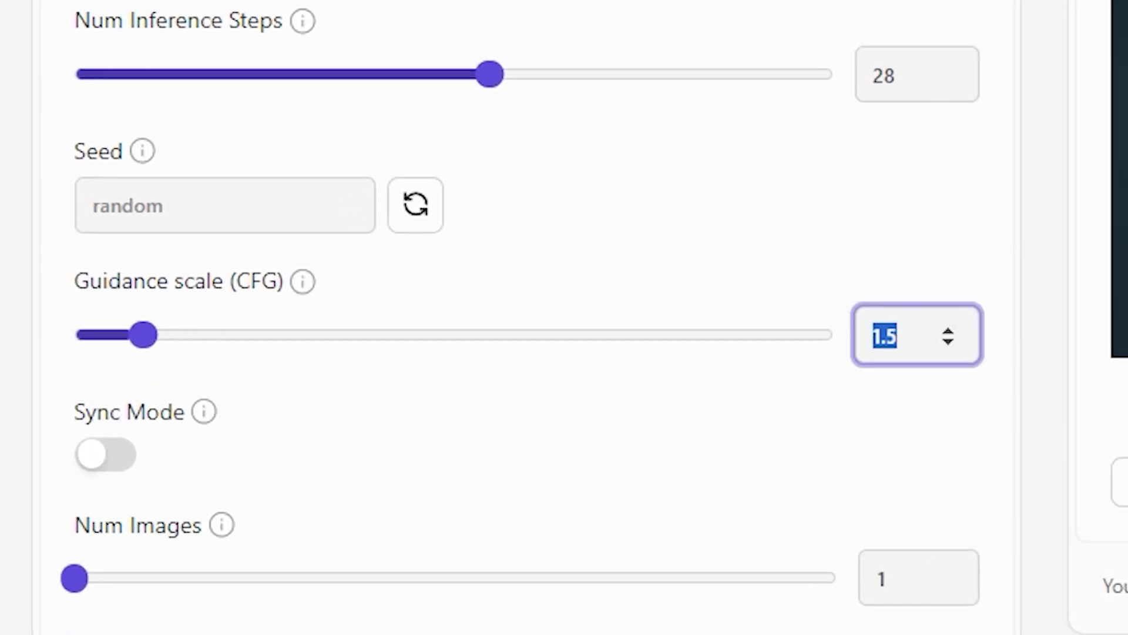
key("BackSpace")
type("1.7")
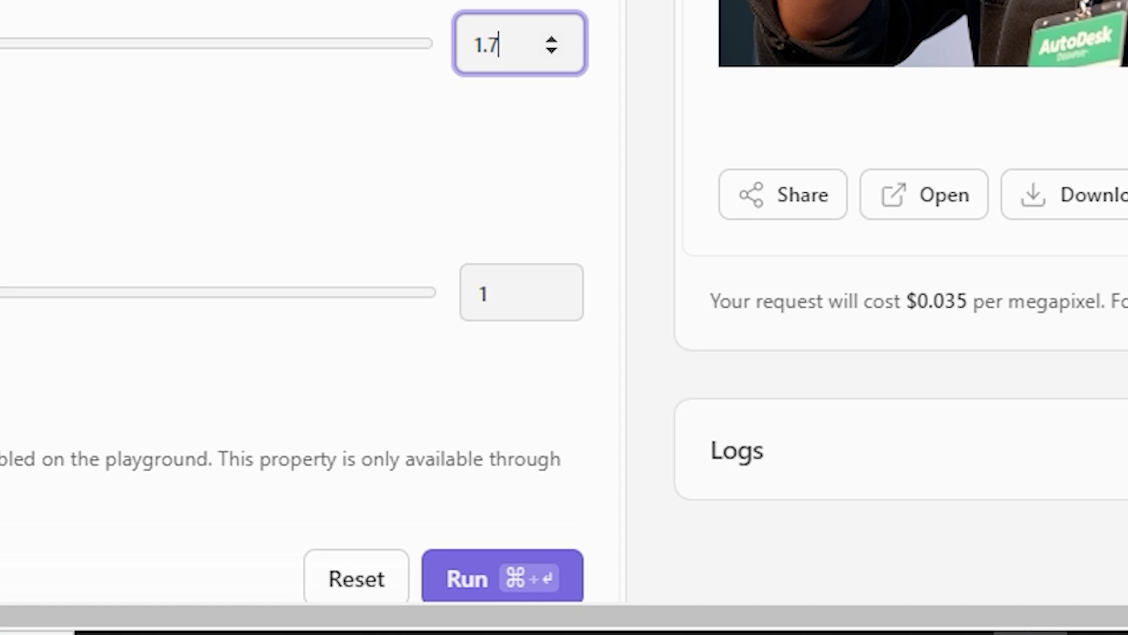
key("super+Return")
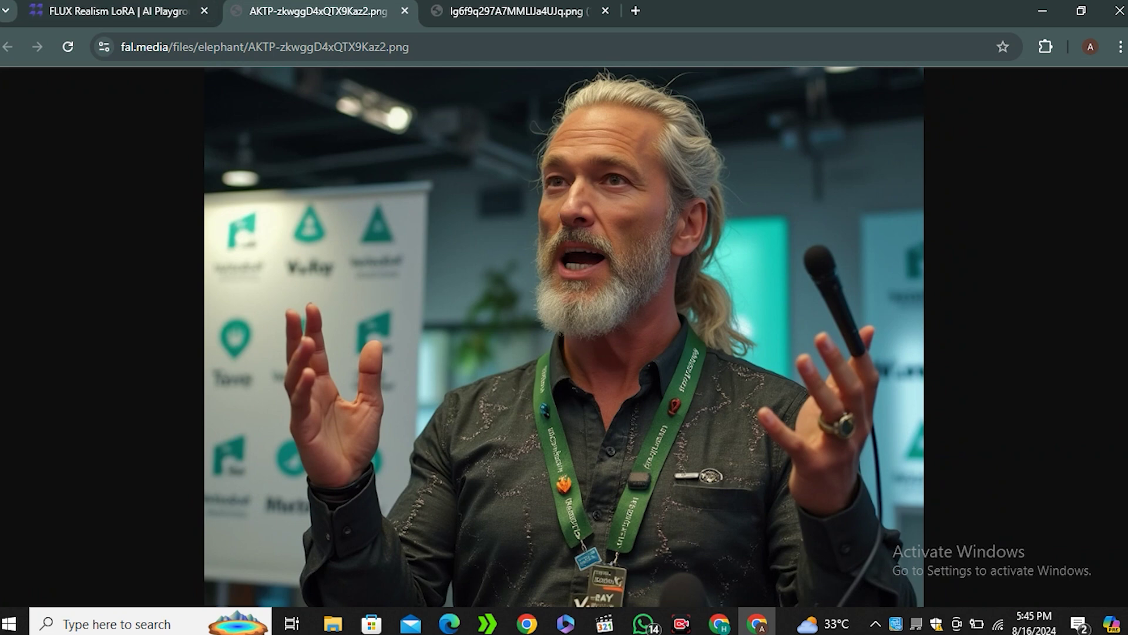
- Enlarge the two fal.ai images of the speaker, compare their details and return to the FLUX Realism LoRA playground
key("ctrl+plus")
key("ctrl+Tab")
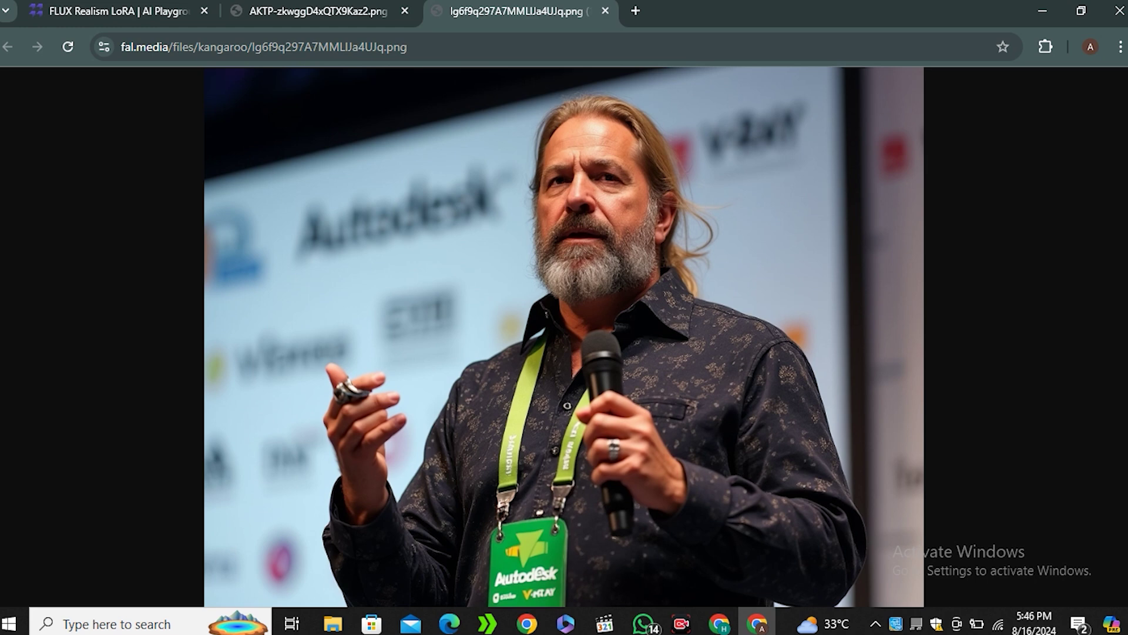
key("ctrl+plus")
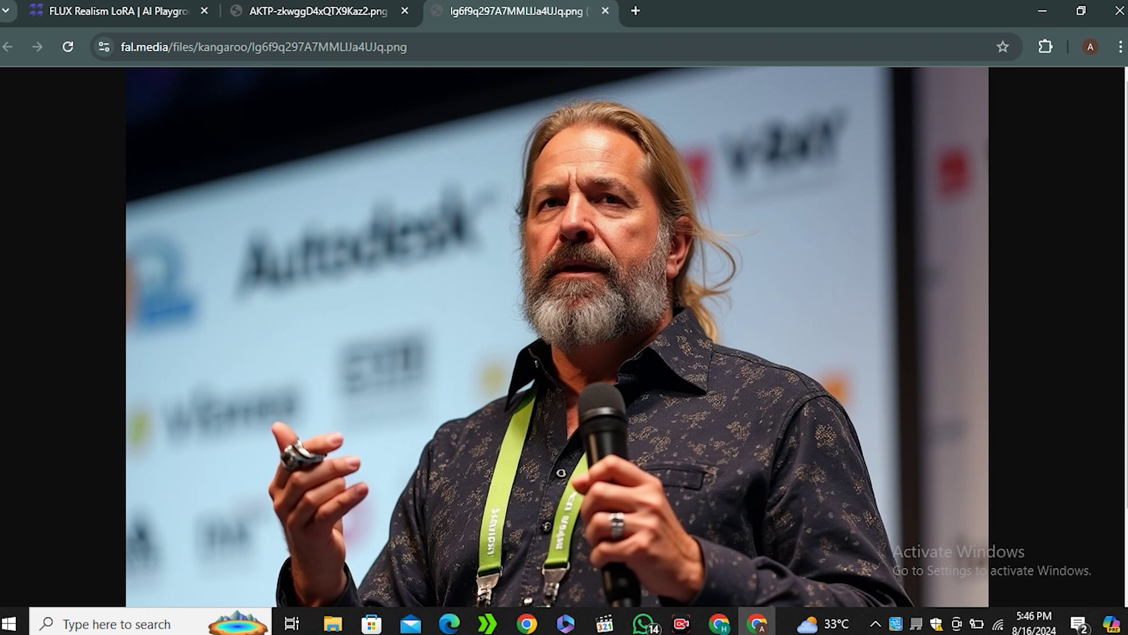
key("ctrl+shift+Tab")
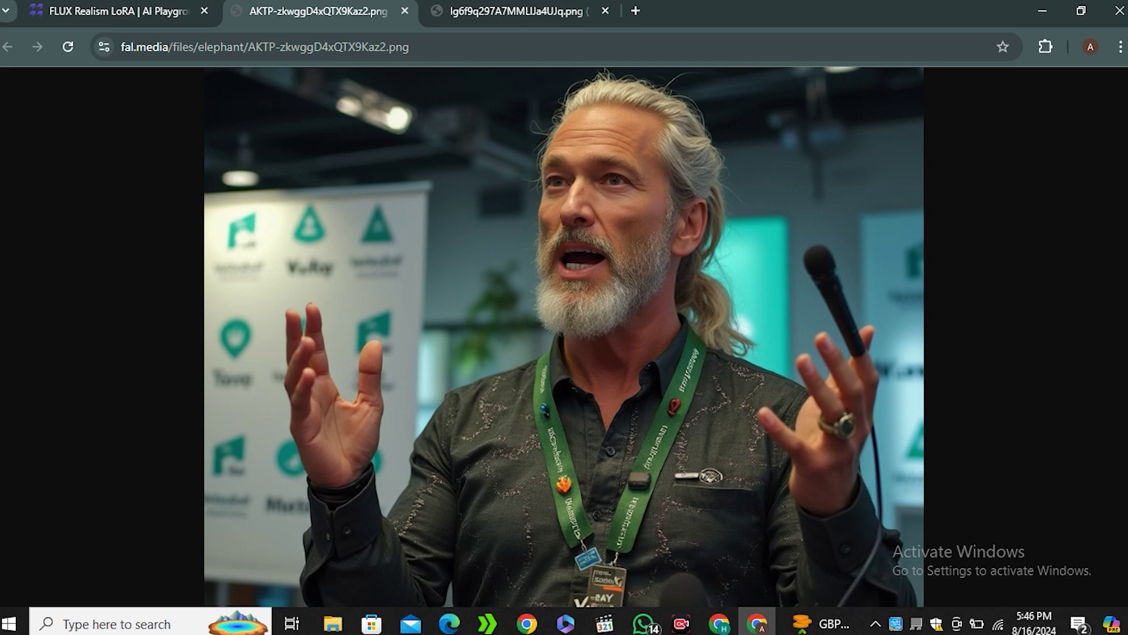
key("ctrl+plus")
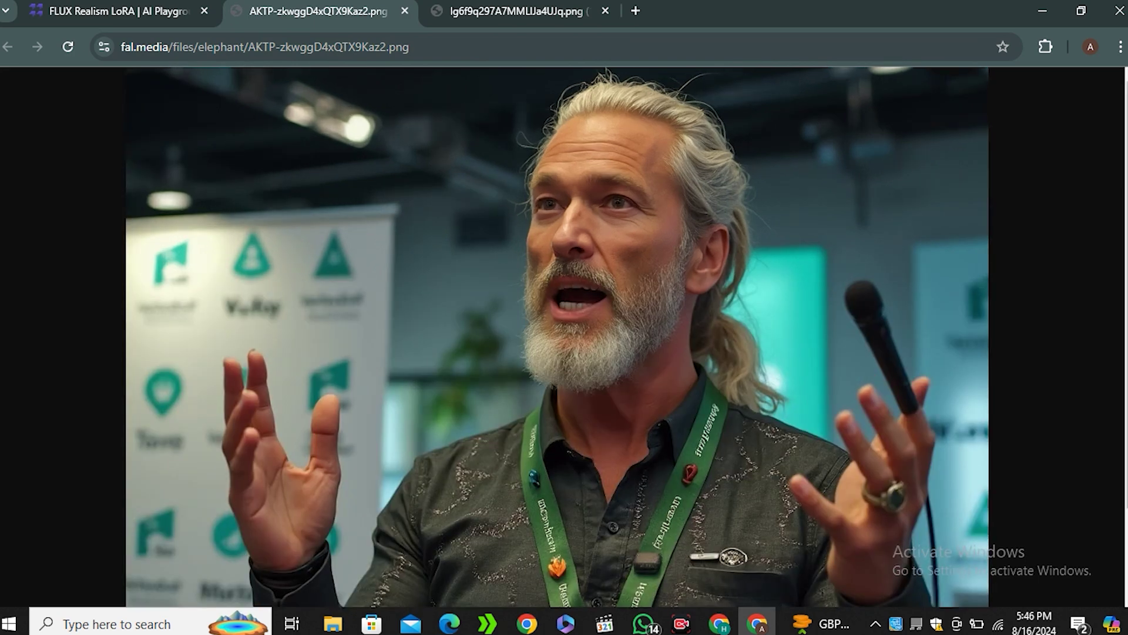
key("ctrl+shift+Tab")
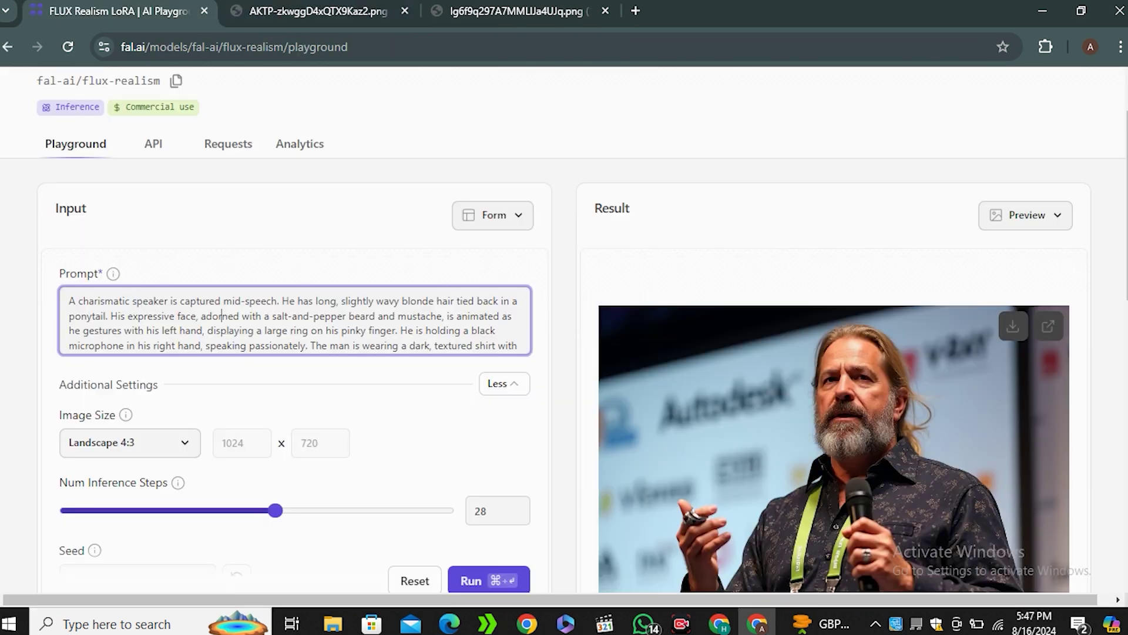
- Copy the whole speaker prompt from the fal.ai playground and replace the Flux Pro image description in Glif with it
key("ctrl+a")
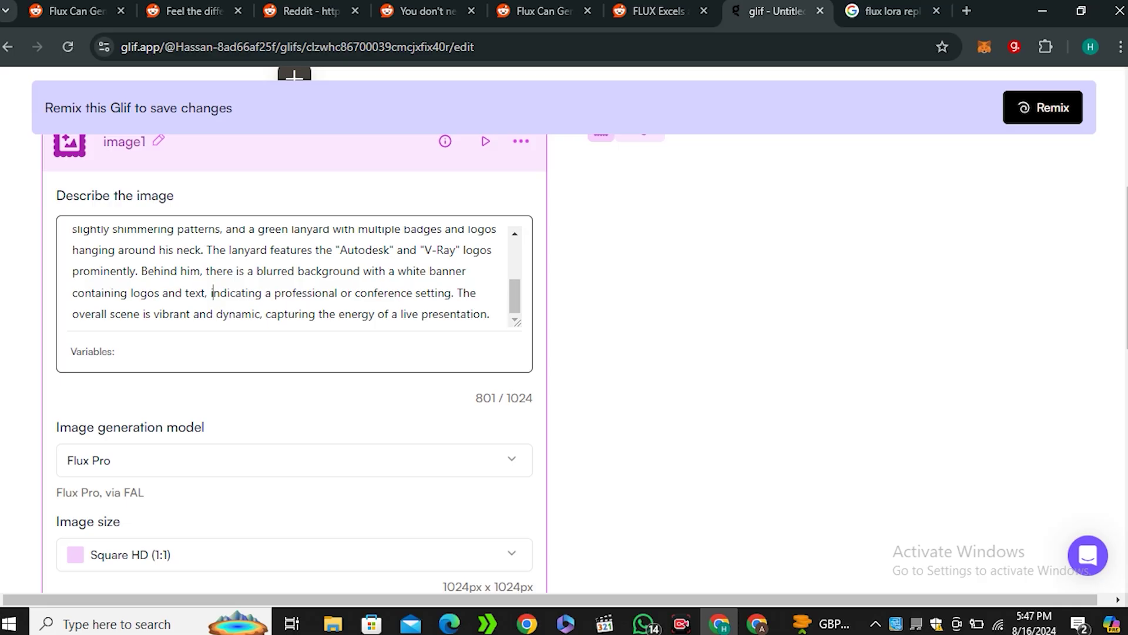
key("ctrl+a")
key("Delete")
key("ctrl+v")
scroll(294, 329, "up", 5)
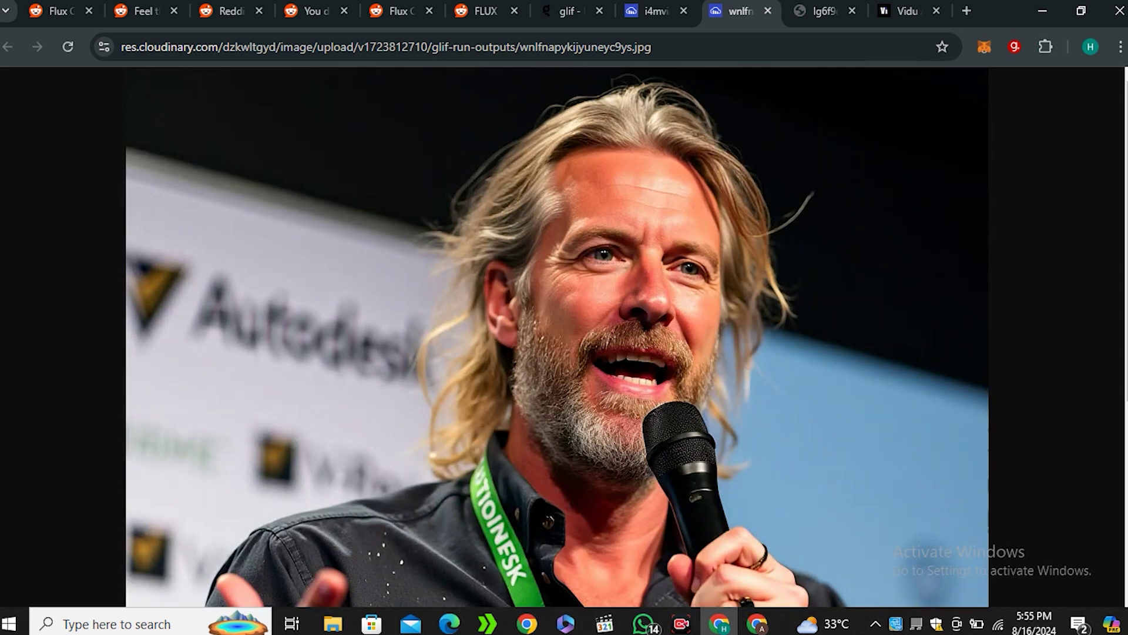
- Return to the Glif editor, set the Flux Pro prompt power to 2.5 and run the glif
key("ctrl+Tab")
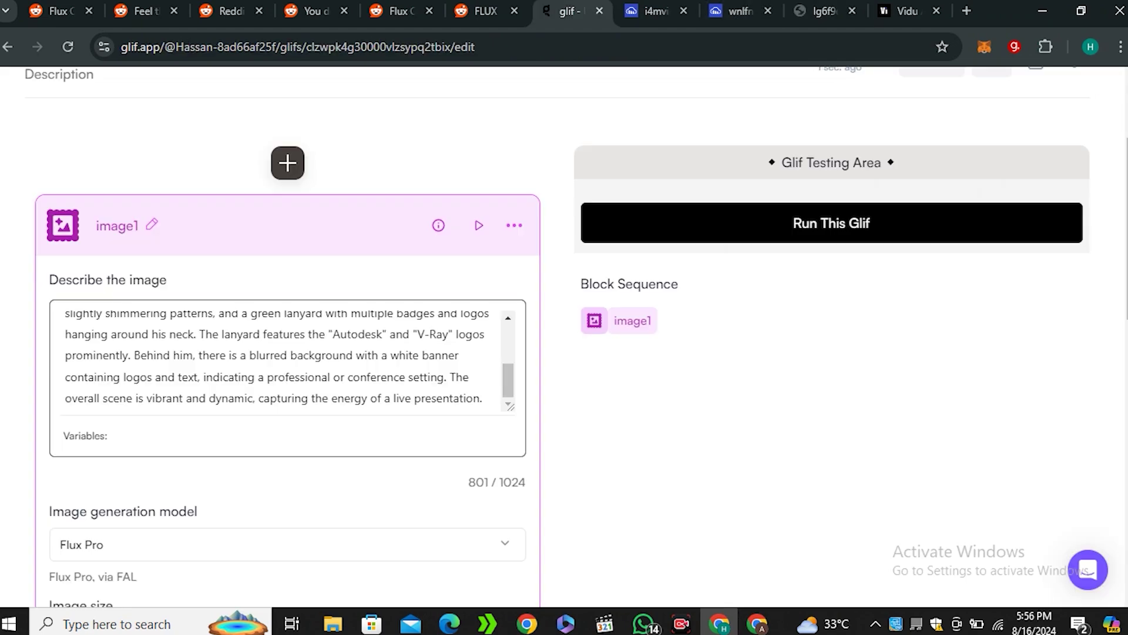
scroll(564, 336, "down", 3)
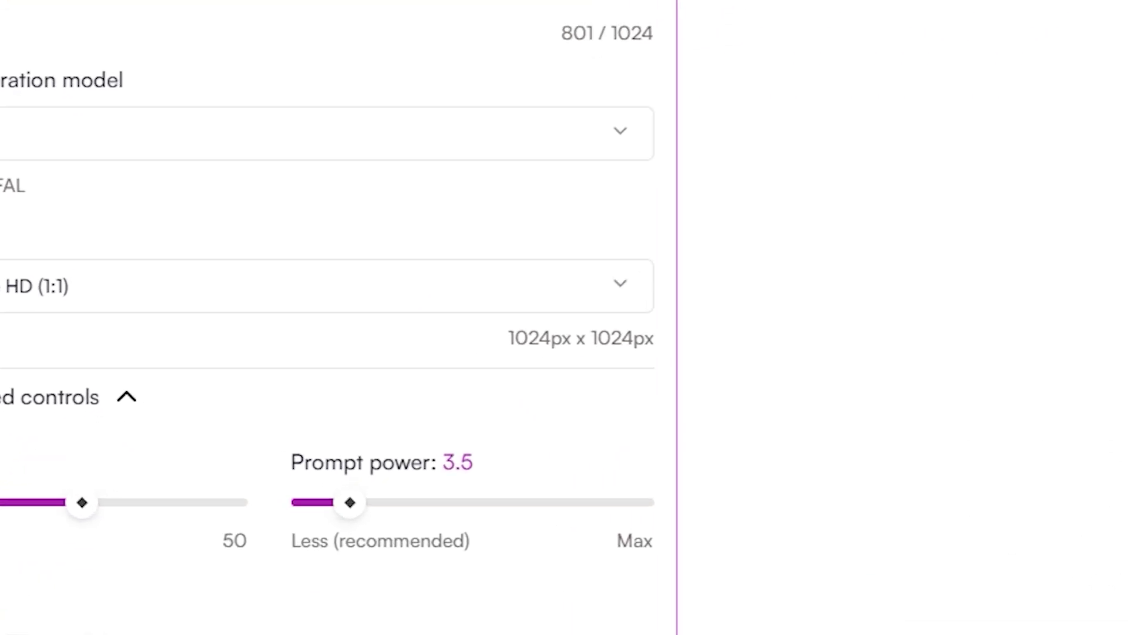
left_click_drag(338, 520, 330, 520)
key("Left")
key("Left")
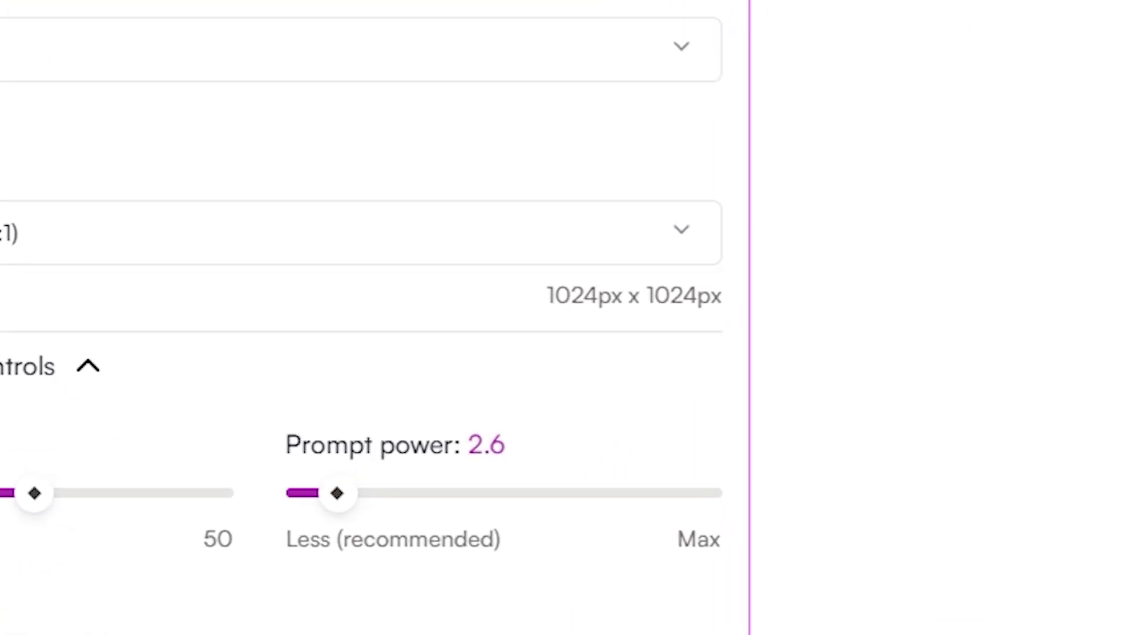
key("Left")
key("Left")
key("Right")
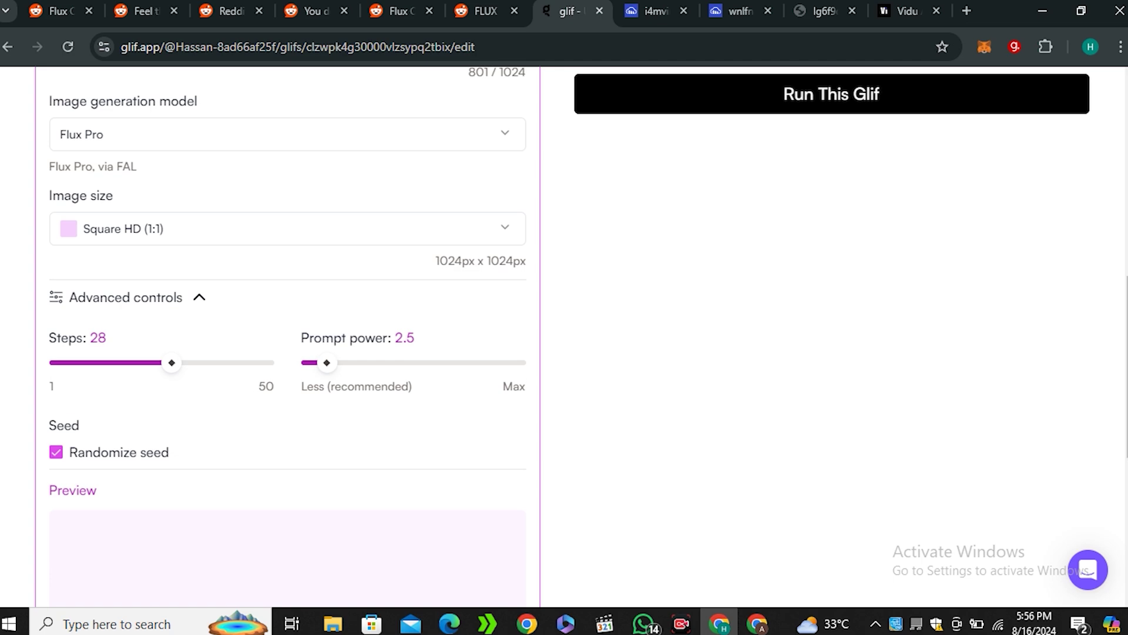
left_click(831, 94)
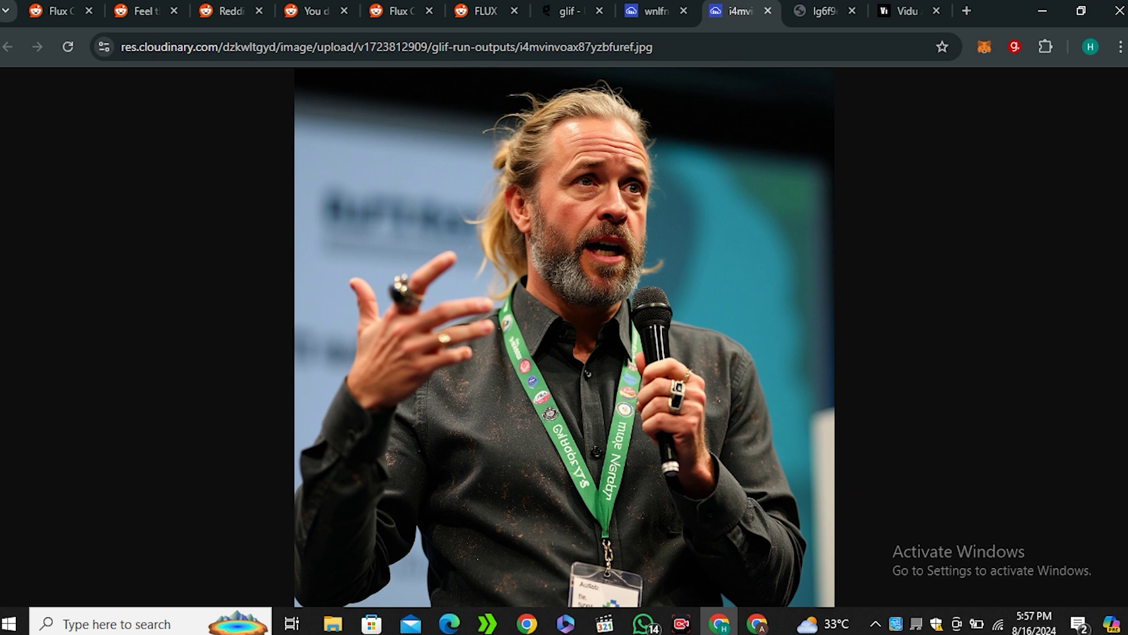
- Compare the enlarged versions of the two Glif images of the speaker
left_click(565, 235)
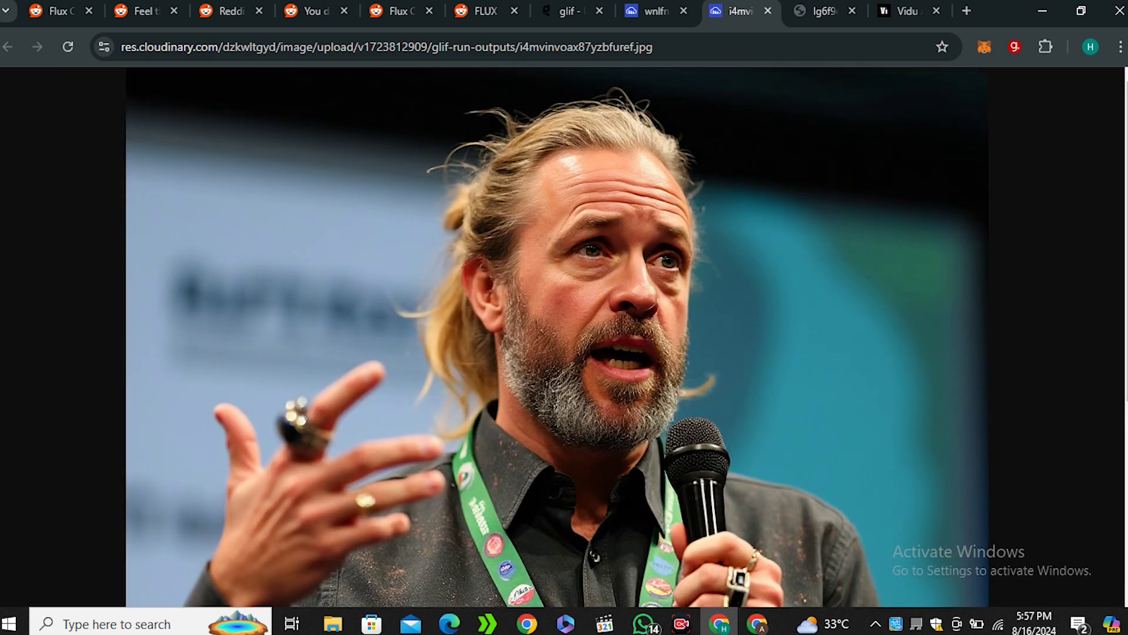
key("ctrl+shift+Tab")
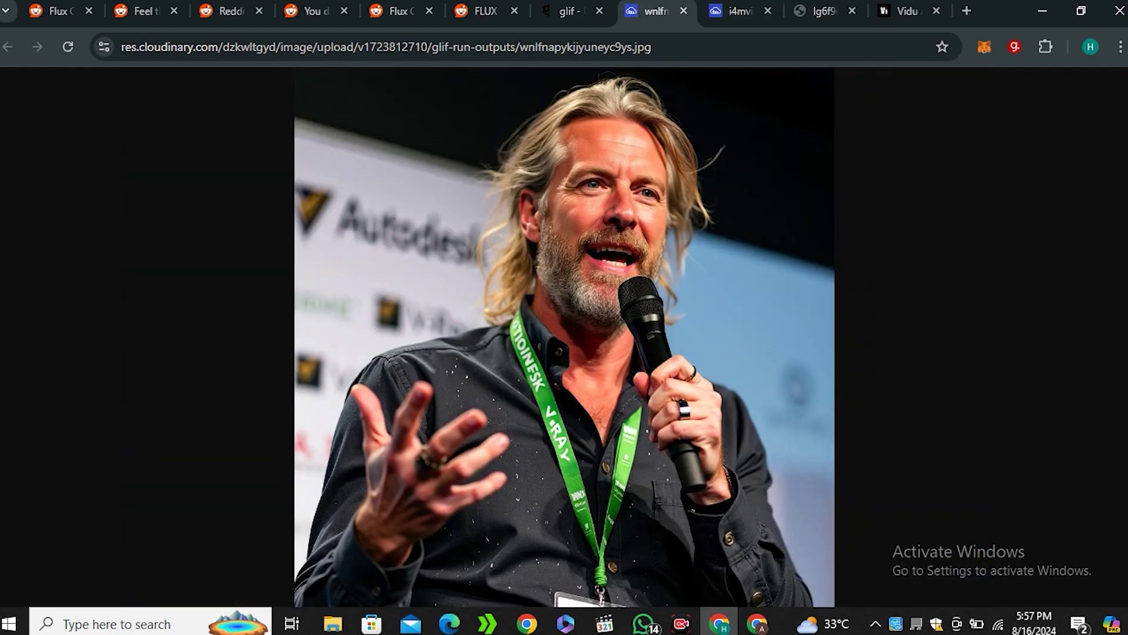
left_click(564, 223)
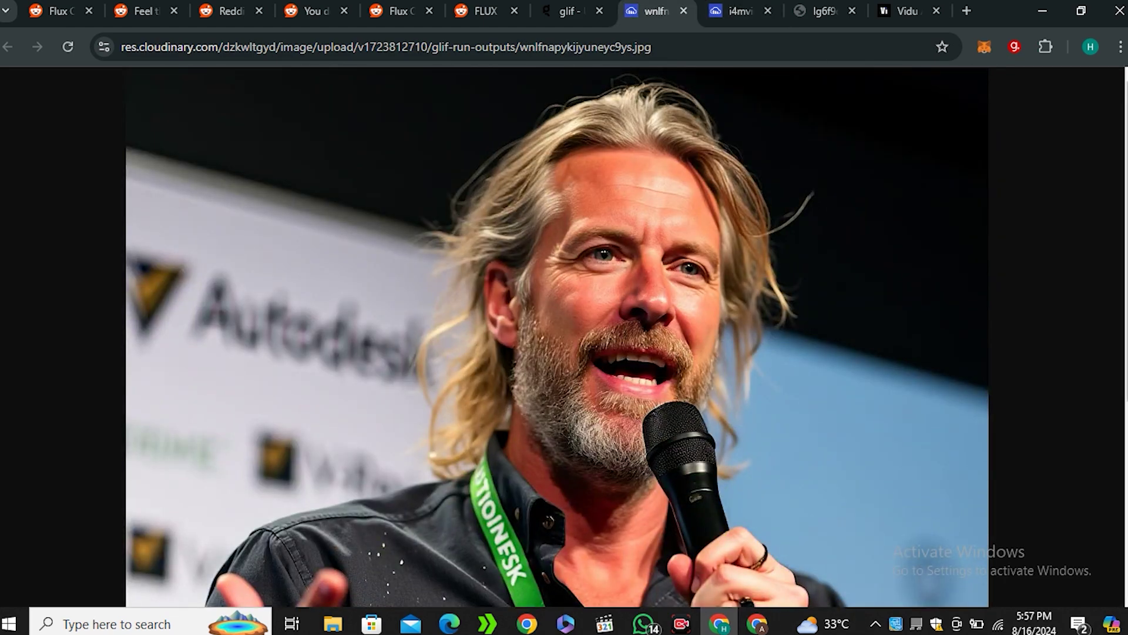
key("ctrl+Tab")
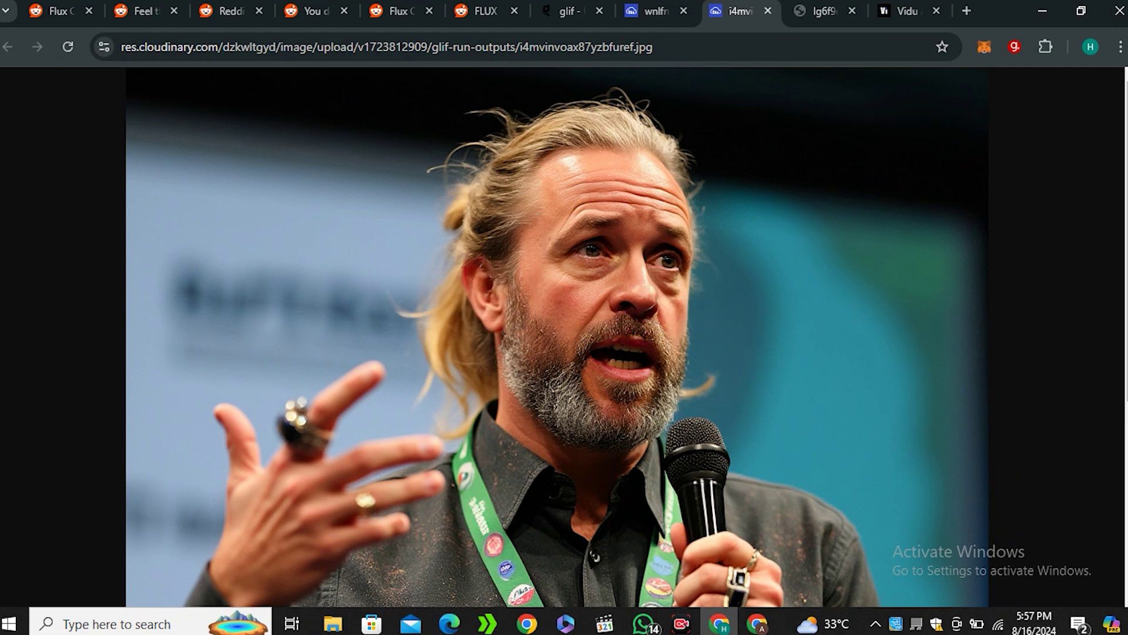
- Look over the latest result in the Glif testing area and review the enlarged speaker portraits once more
key("ctrl+7")
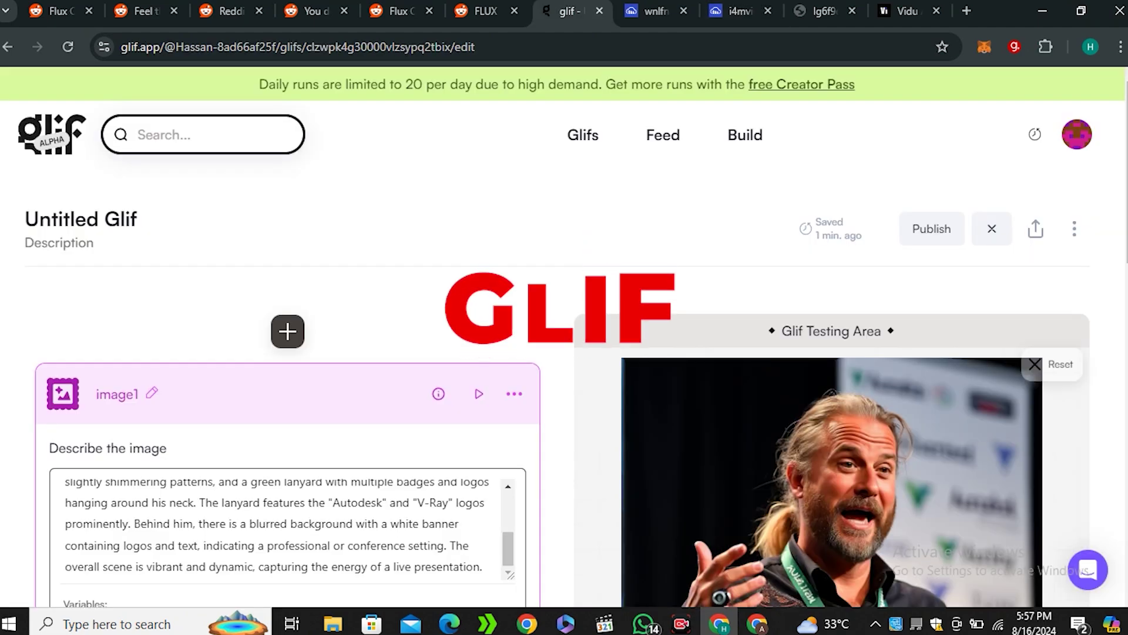
scroll(1047, 225, "down", 2)
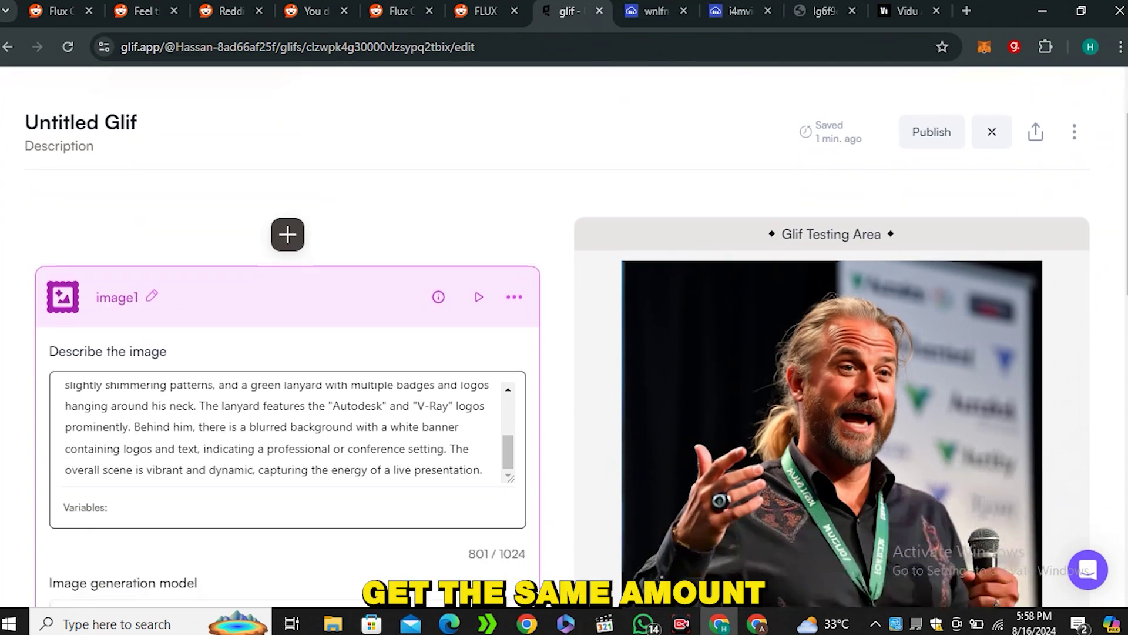
scroll(1048, 226, "down", 2)
scroll(1047, 226, "up", 3)
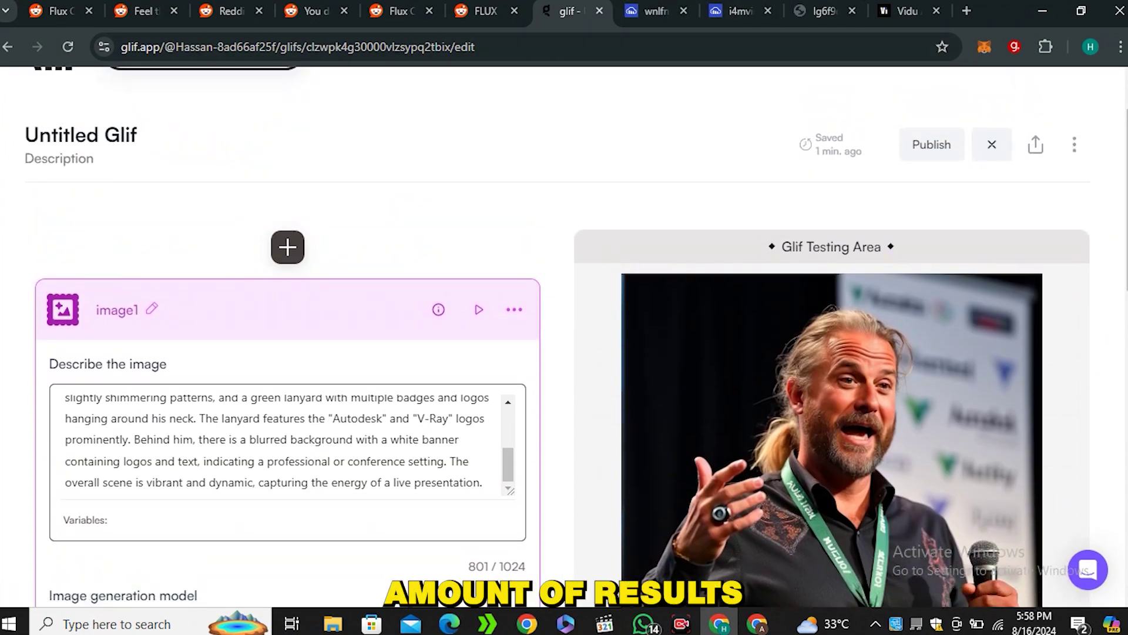
scroll(555, 337, "up", 2)
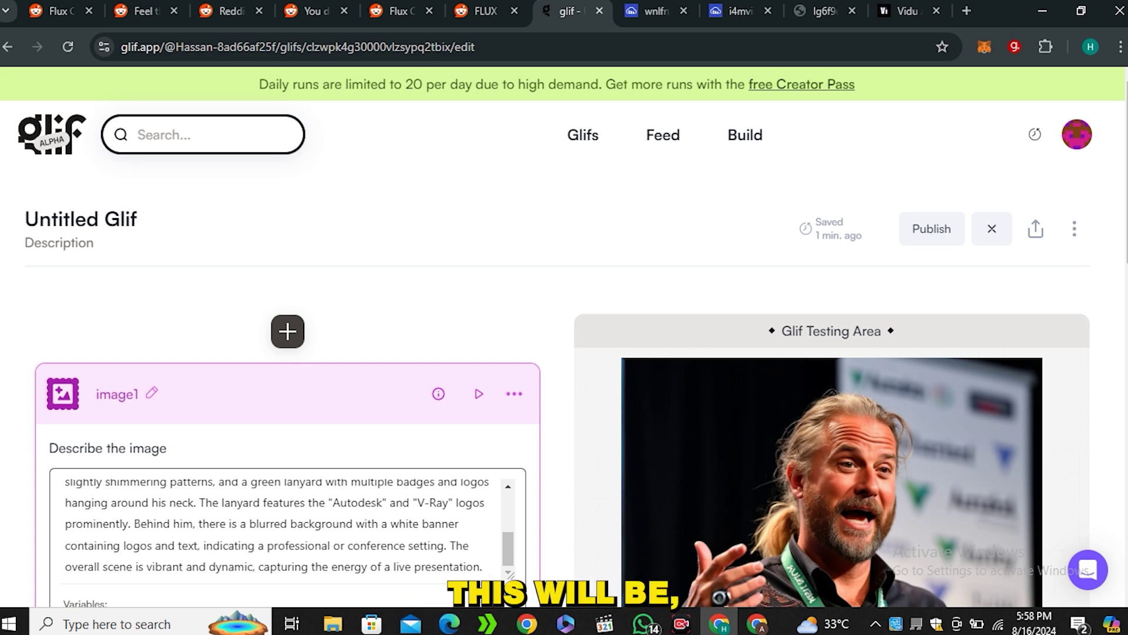
scroll(565, 353, "down", 1)
scroll(564, 336, "down", 1)
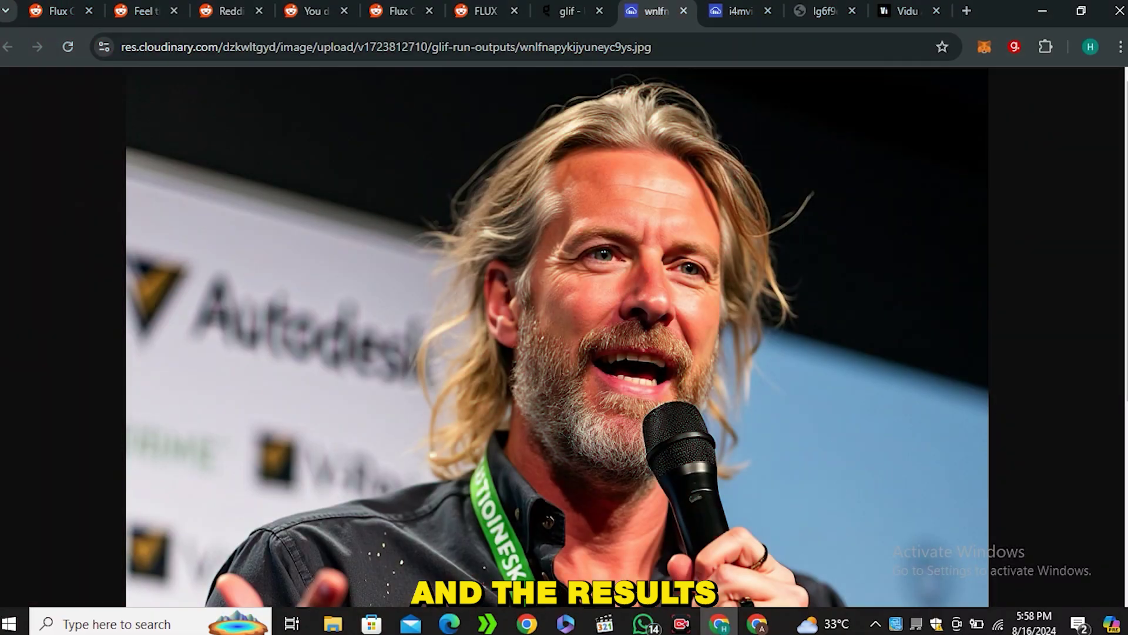
key("ctrl+Tab")
left_click(565, 212)
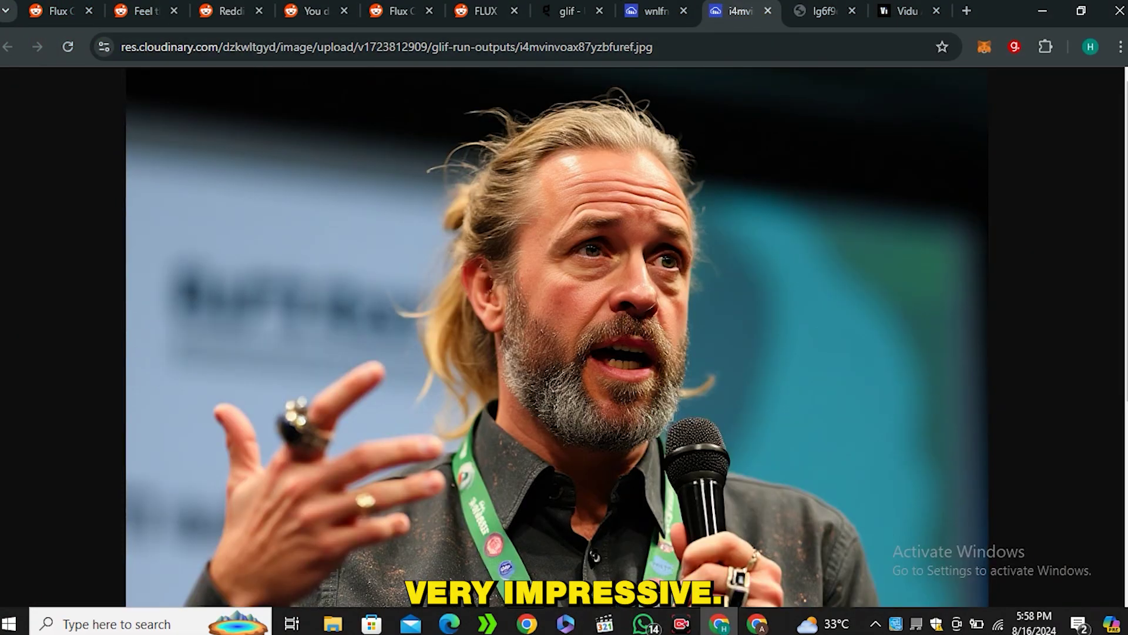